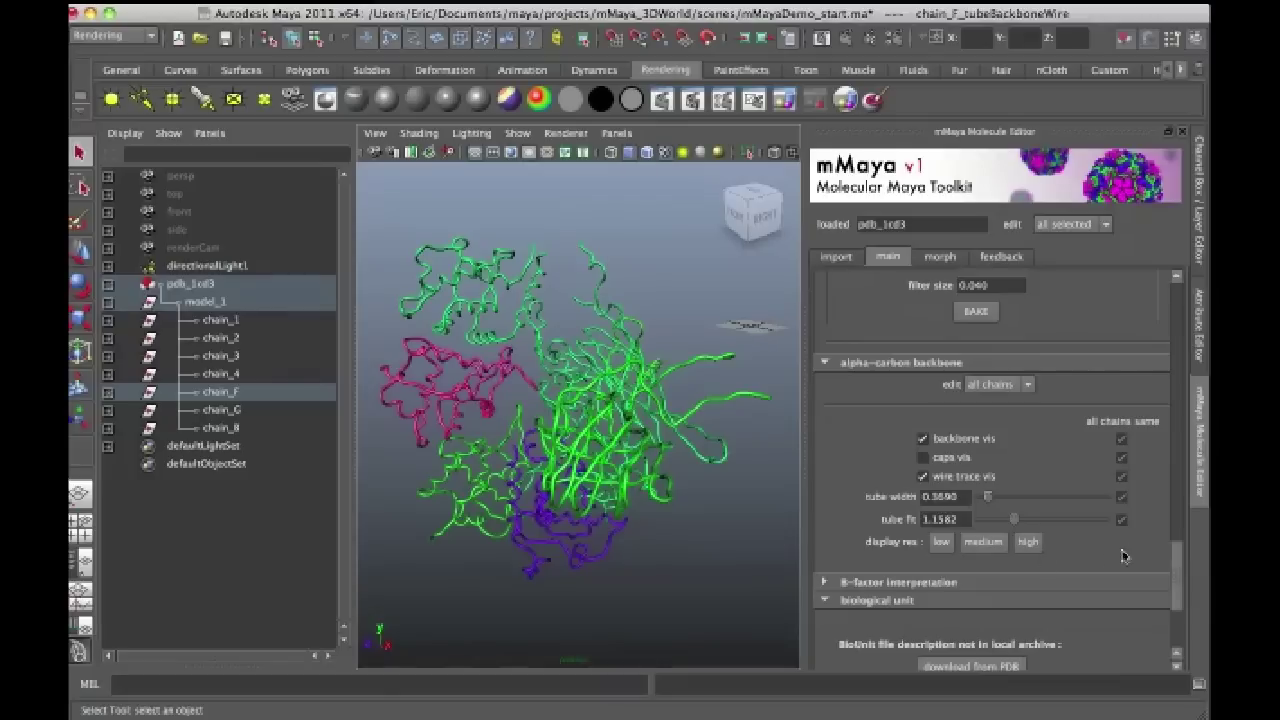
Uncheck backbone vis for all chains so 1cd3 shows only thin wire traces.
click(997, 388)
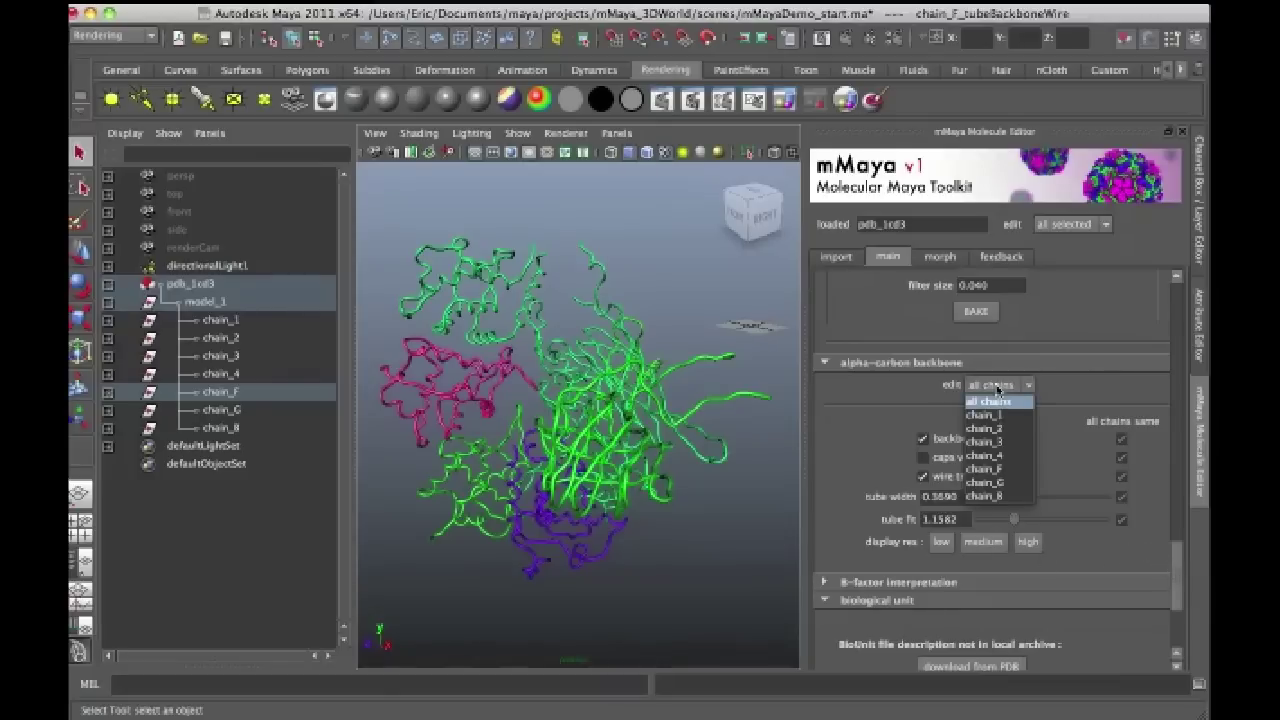
click(997, 388)
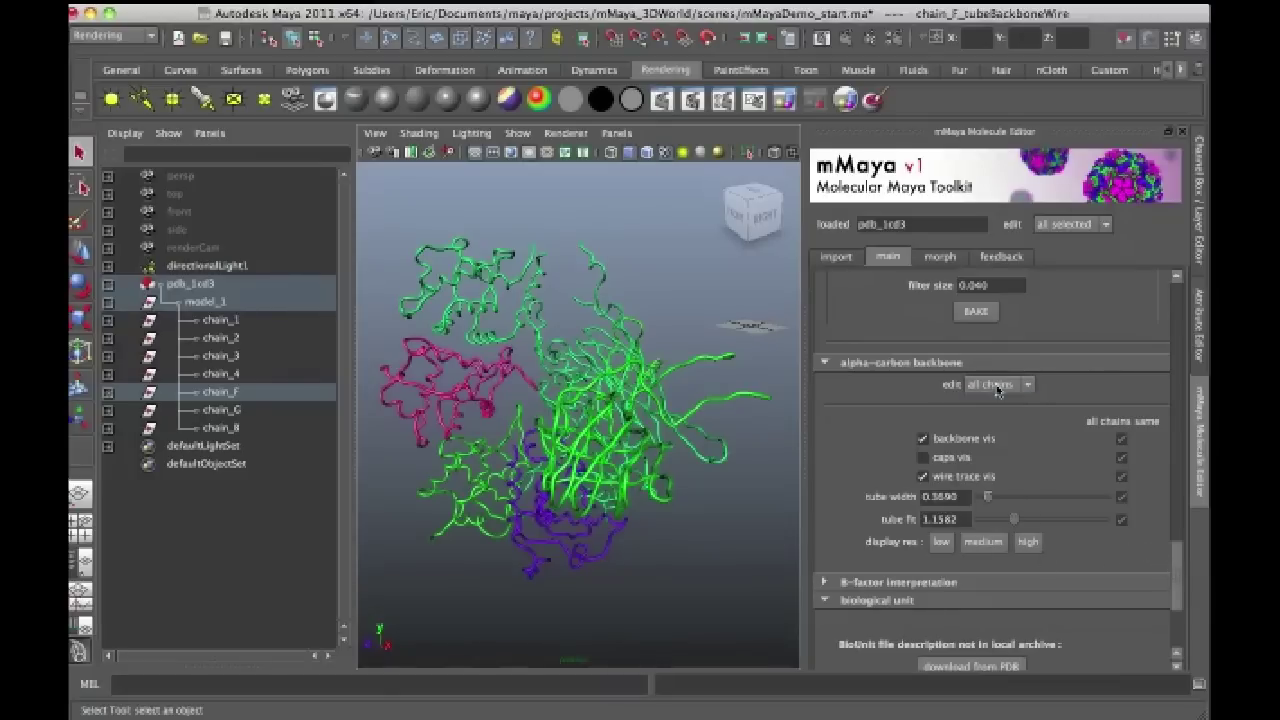
click(923, 440)
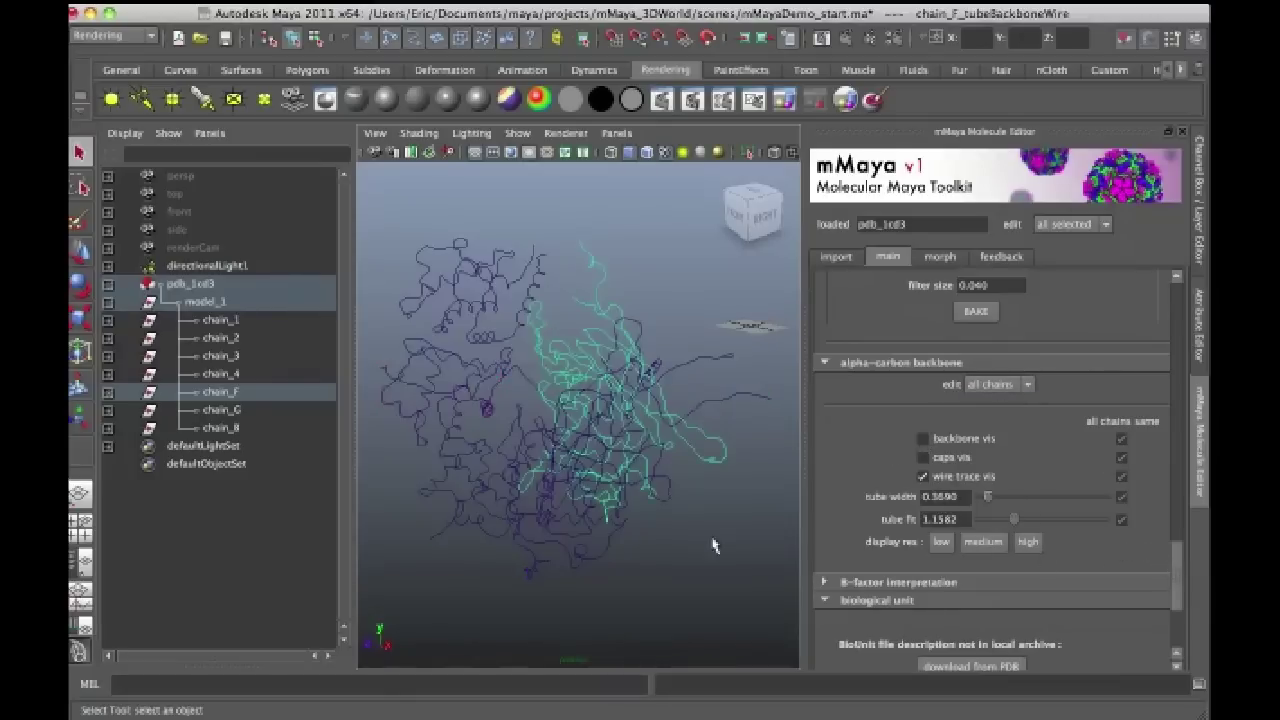
alt+drag(655, 599, 594, 343)
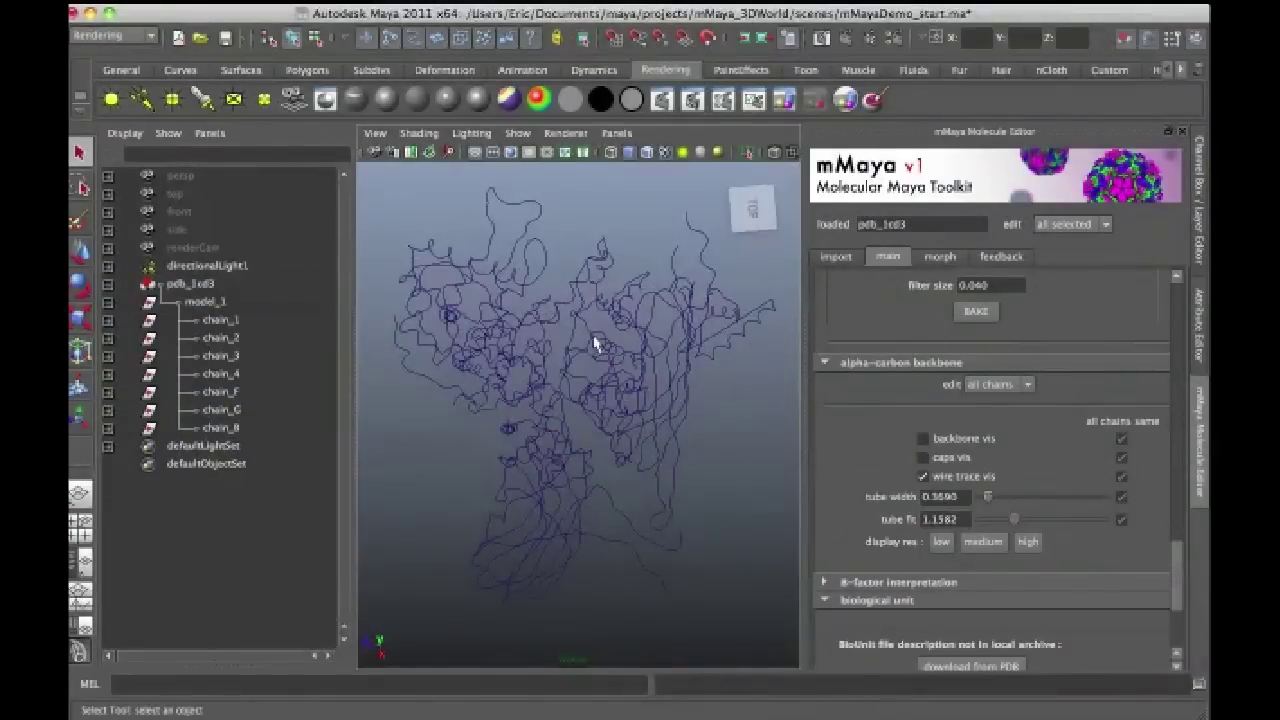
alt+drag(703, 553, 688, 423)
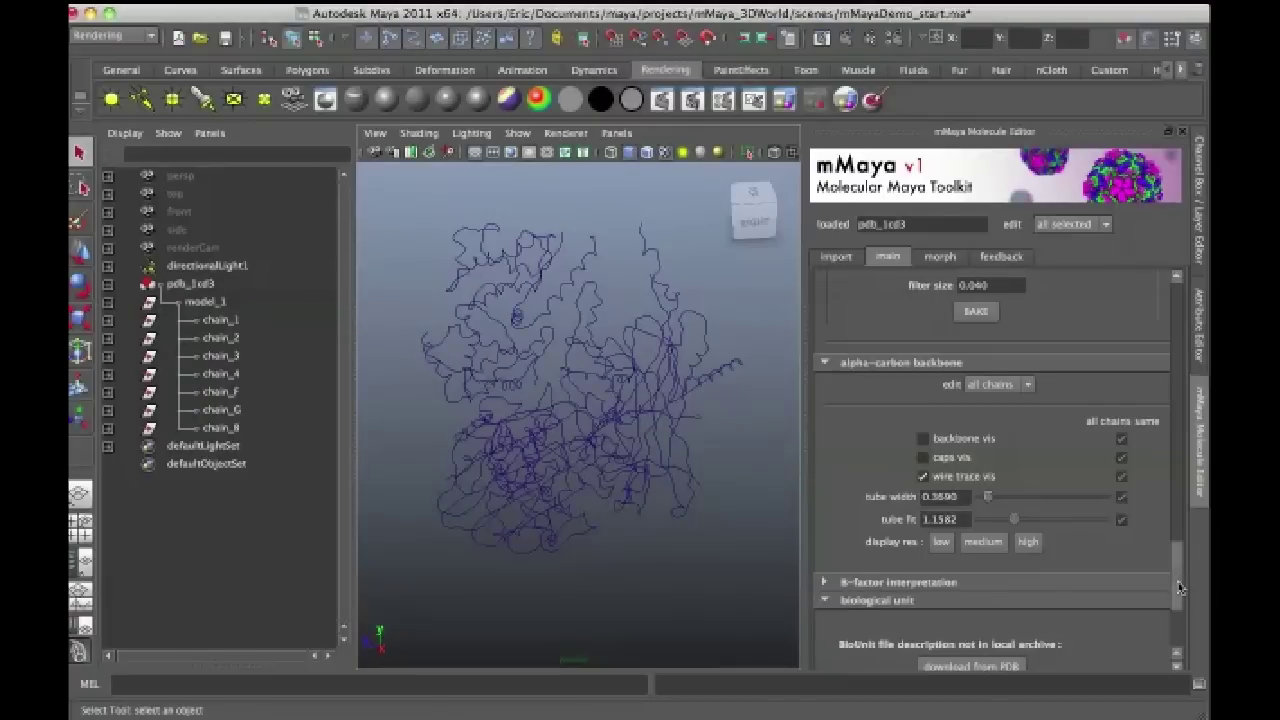
drag(1180, 588, 1173, 521)
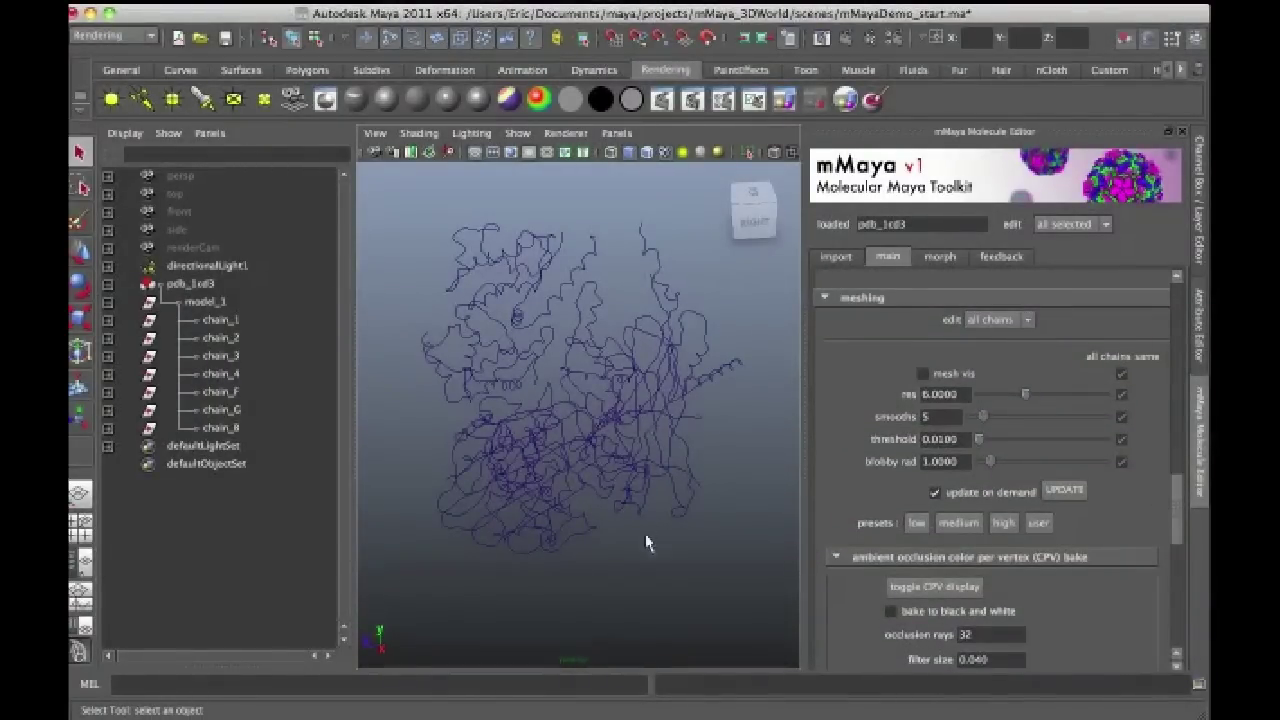
Orbit the view around the 1cd3 wire traces.
alt+drag(650, 545, 655, 583)
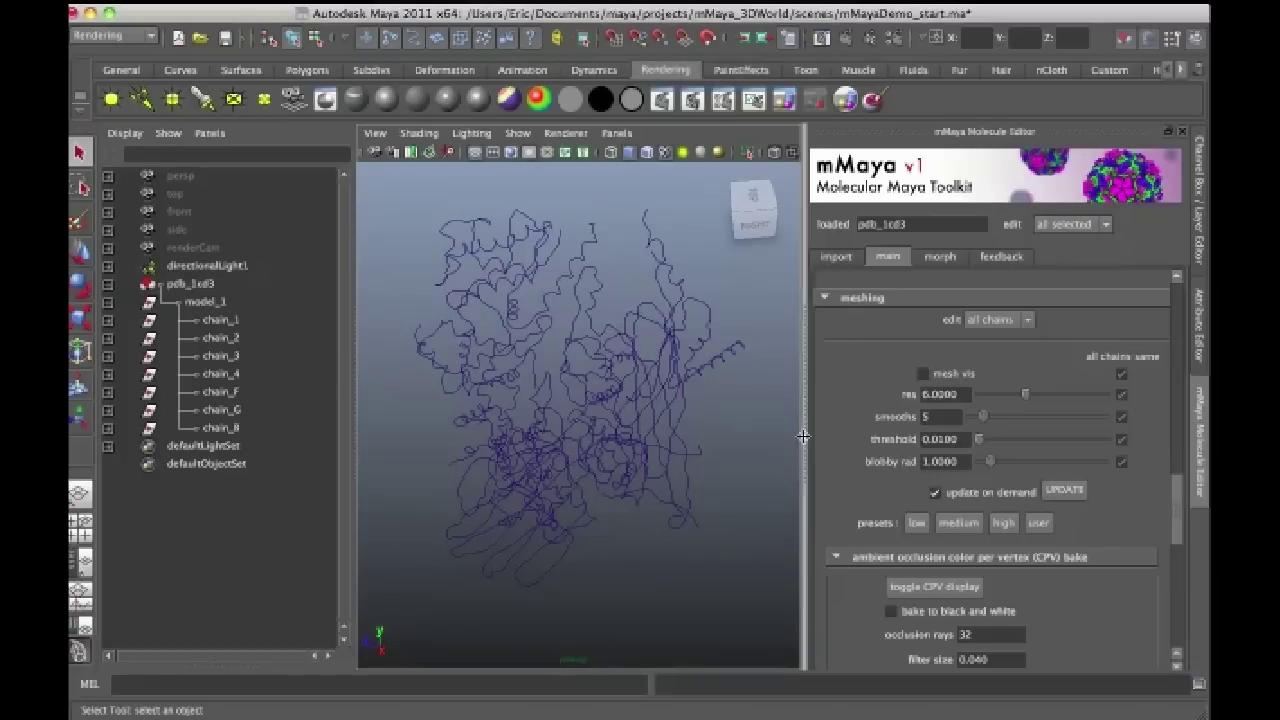
alt+drag(700, 555, 754, 549)
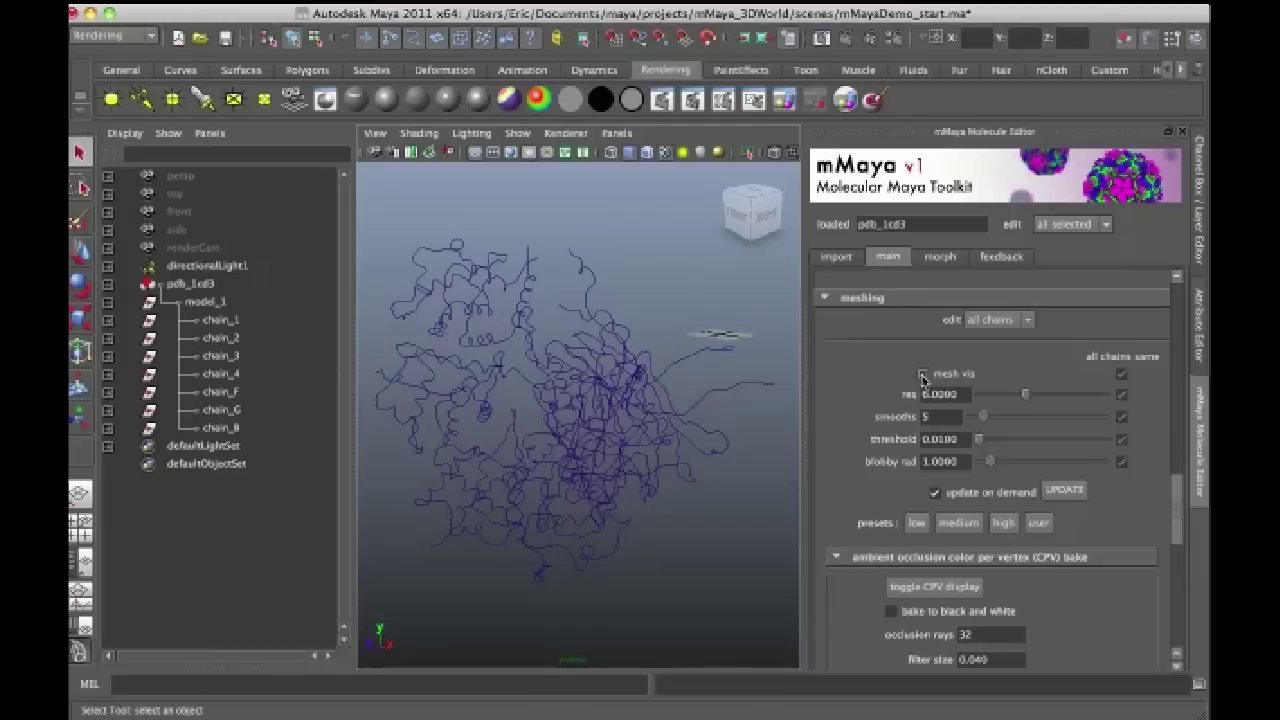
click(922, 374)
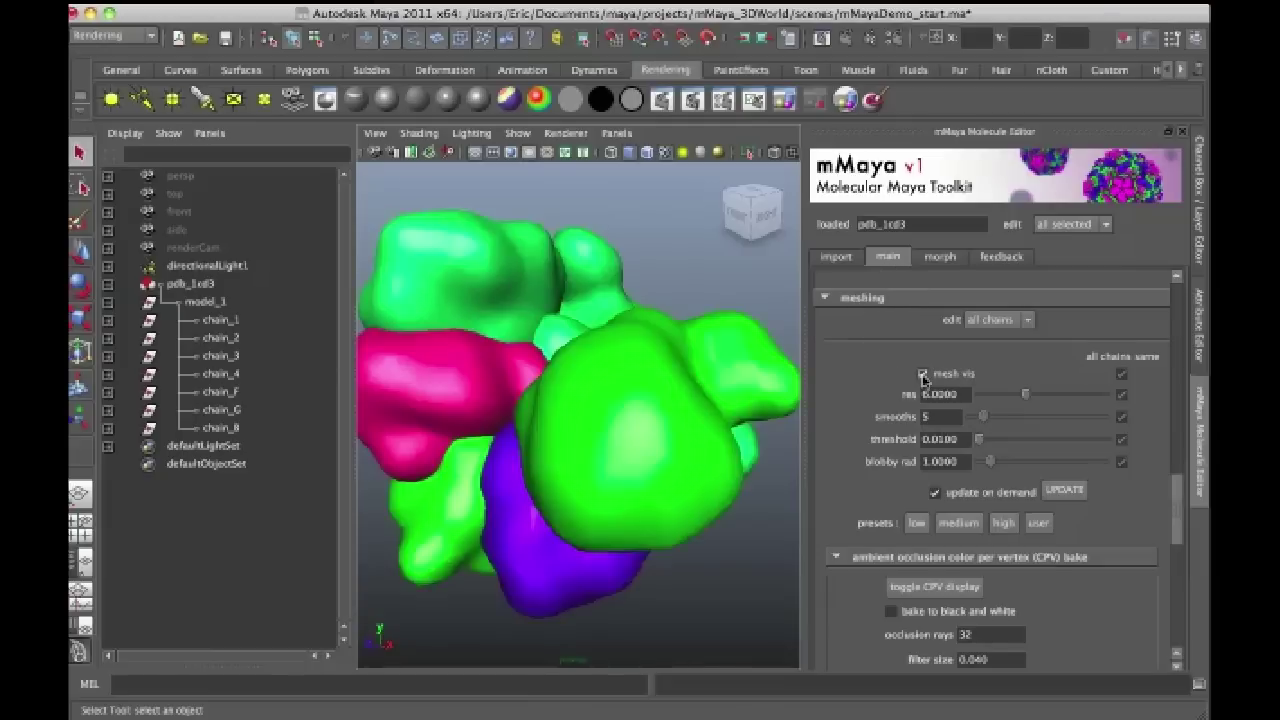
mouse_move(677, 587)
alt+mouse_down()
mouse_move(677, 657)
mouse_move(700, 566)
mouse_move(717, 589)
mouse_move(672, 498)
mouse_move(686, 563)
mouse_move(709, 586)
mouse_move(663, 573)
alt+mouse_up()
click(218, 320)
click(220, 338)
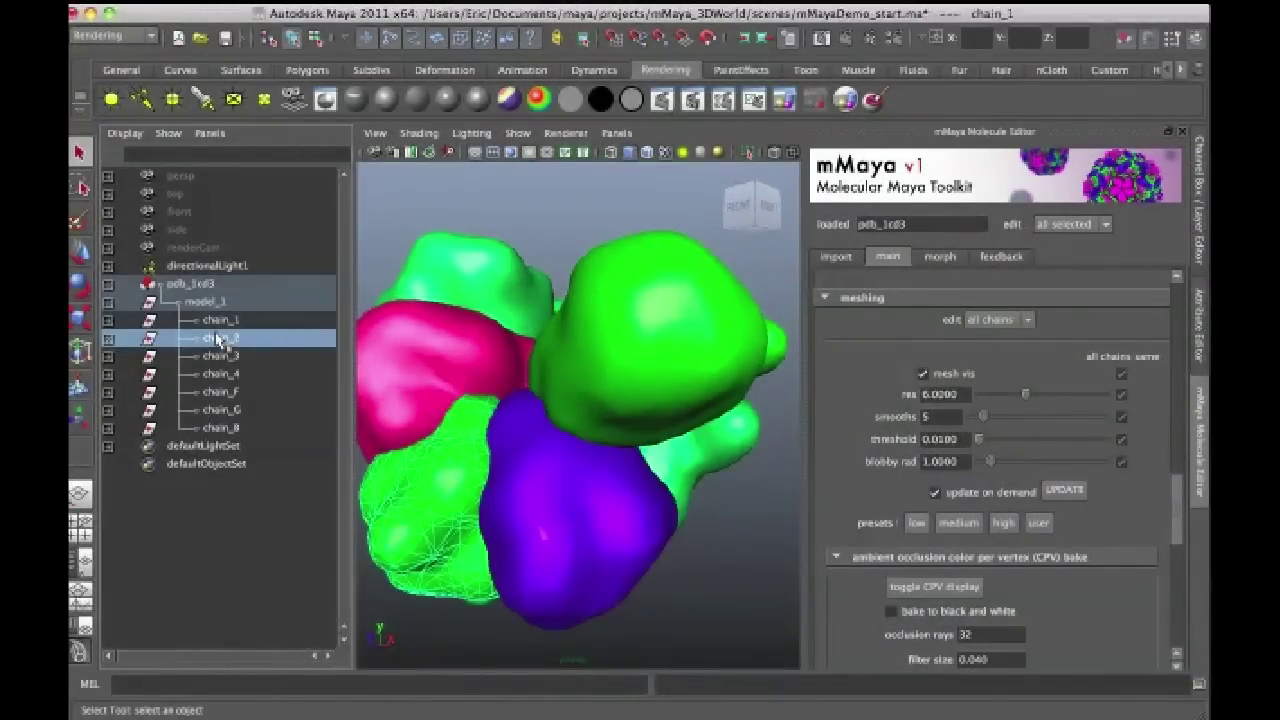
click(220, 356)
click(220, 374)
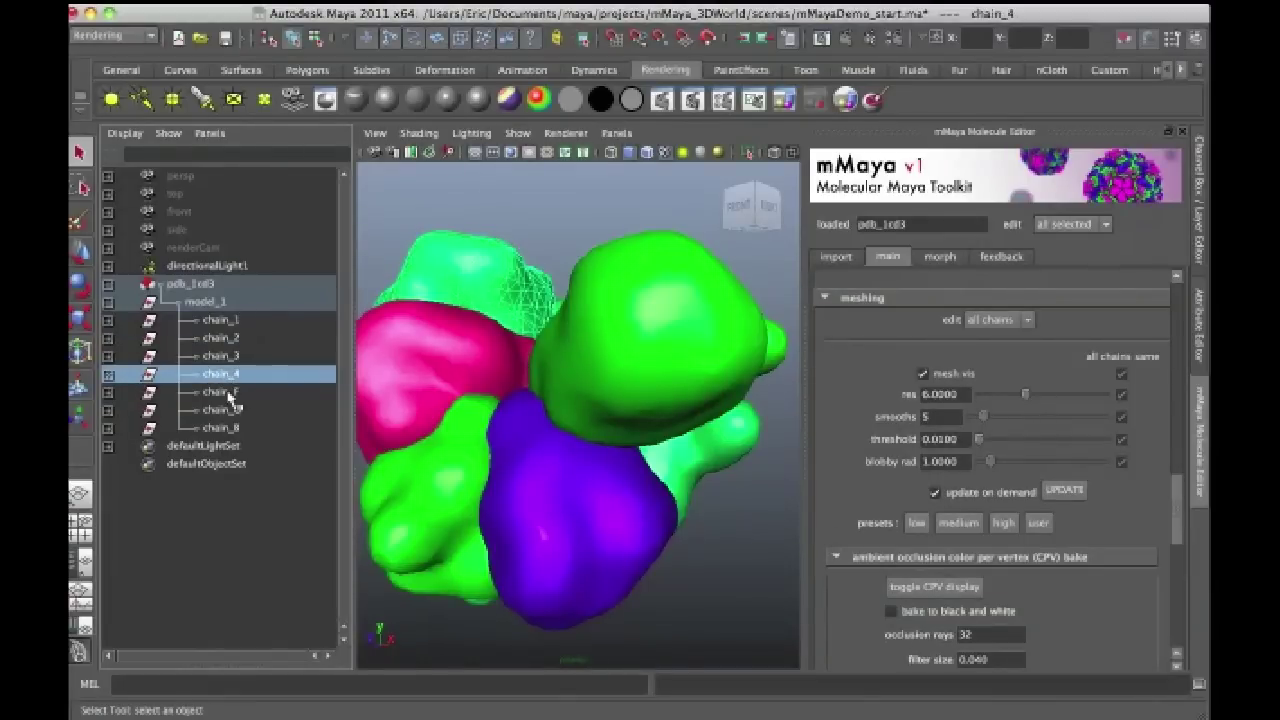
click(220, 392)
alt+drag(740, 545, 678, 555)
alt+drag(758, 598, 680, 575)
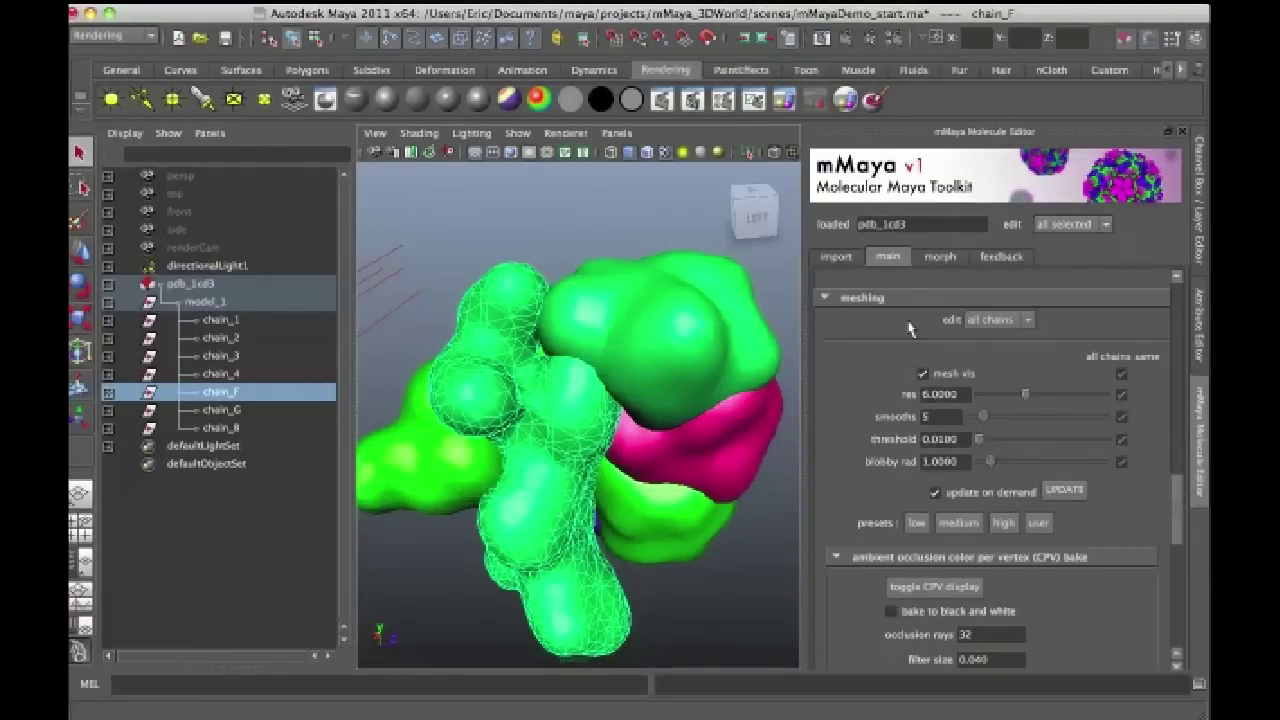
alt+drag(716, 566, 676, 561)
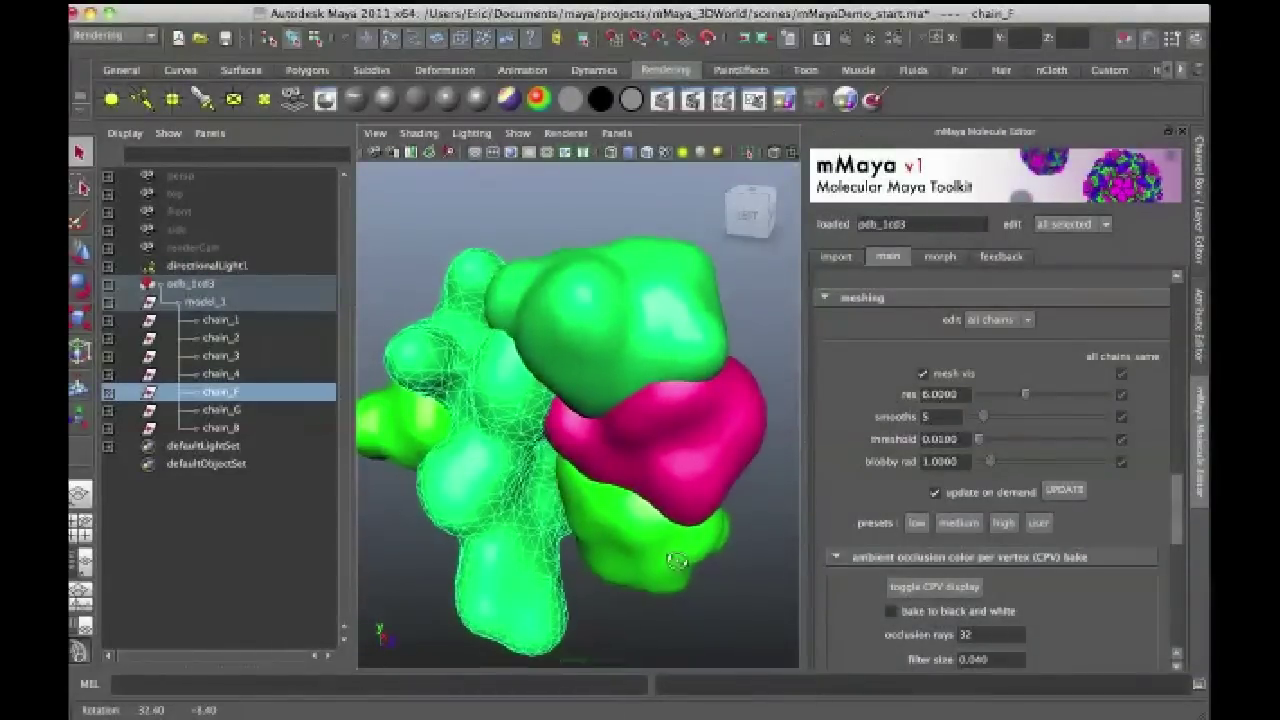
Apply the medium, then high meshing preset (res 1.5, smooths 40, threshold 1.0, blobby rad 2.8).
click(958, 521)
alt+drag(560, 540, 777, 589)
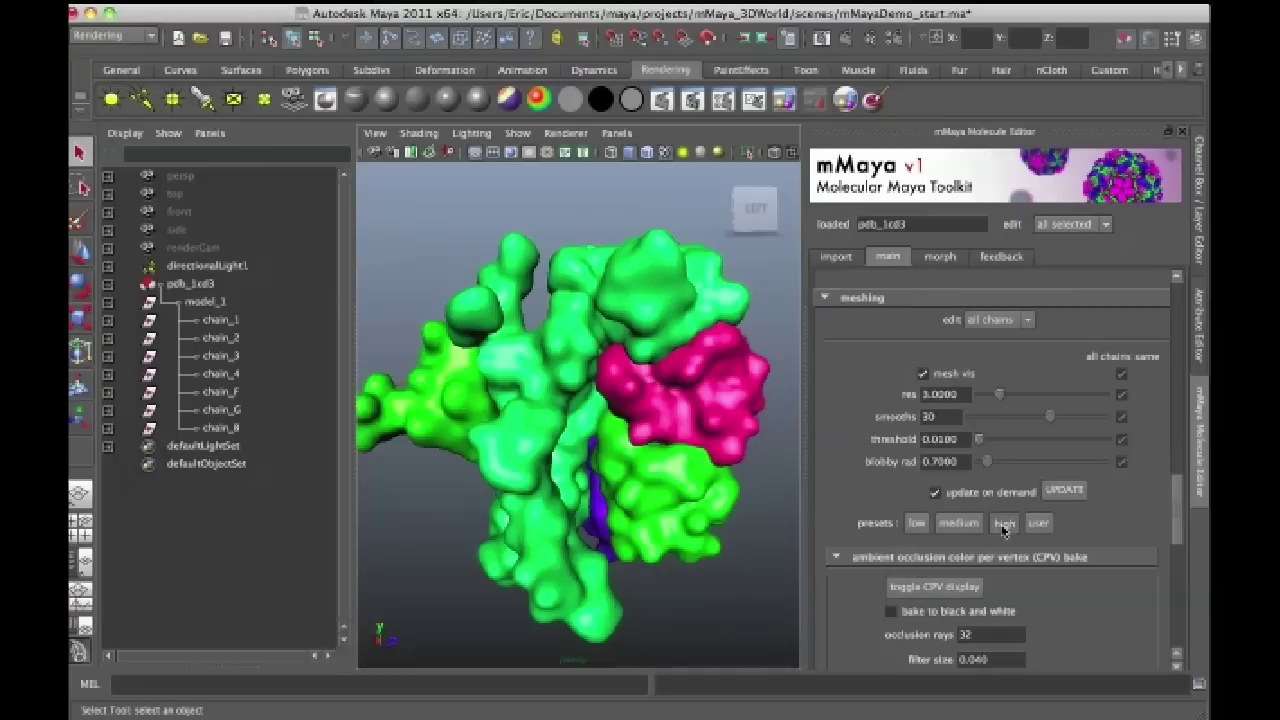
click(1004, 524)
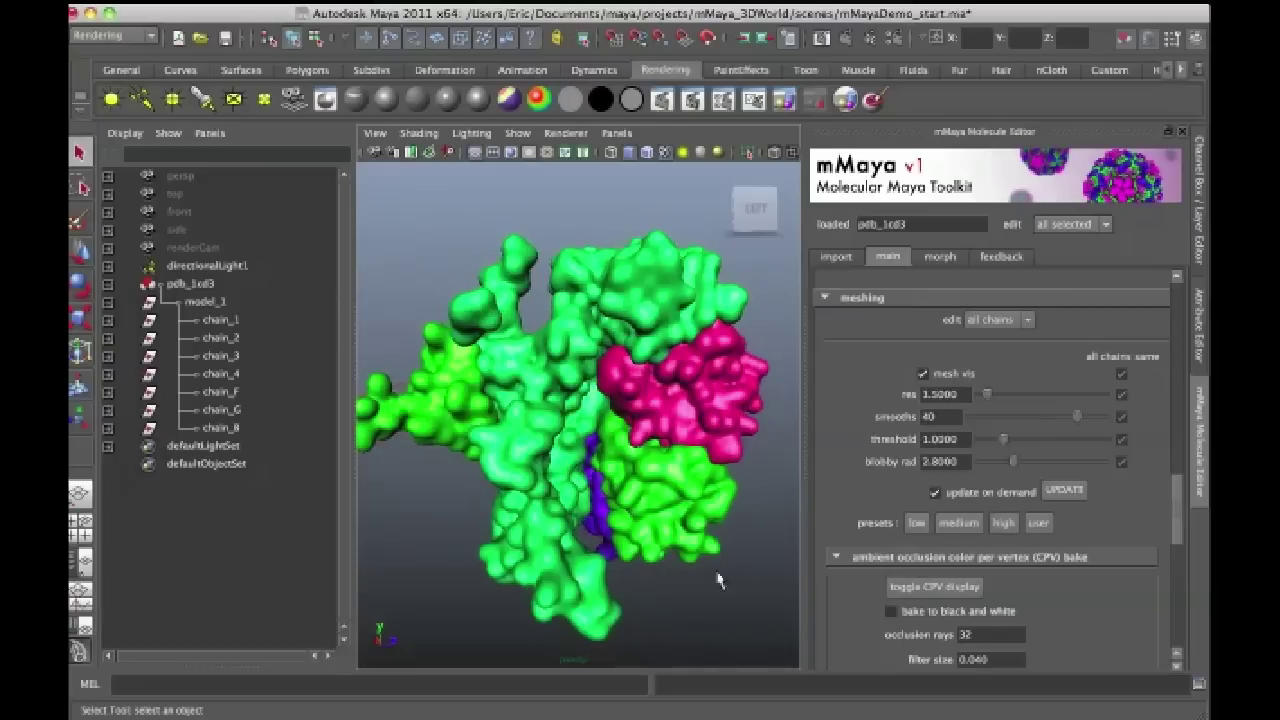
mouse_move(737, 603)
alt+mouse_down()
mouse_move(620, 620)
mouse_move(582, 680)
mouse_move(766, 620)
mouse_move(740, 613)
alt+mouse_up()
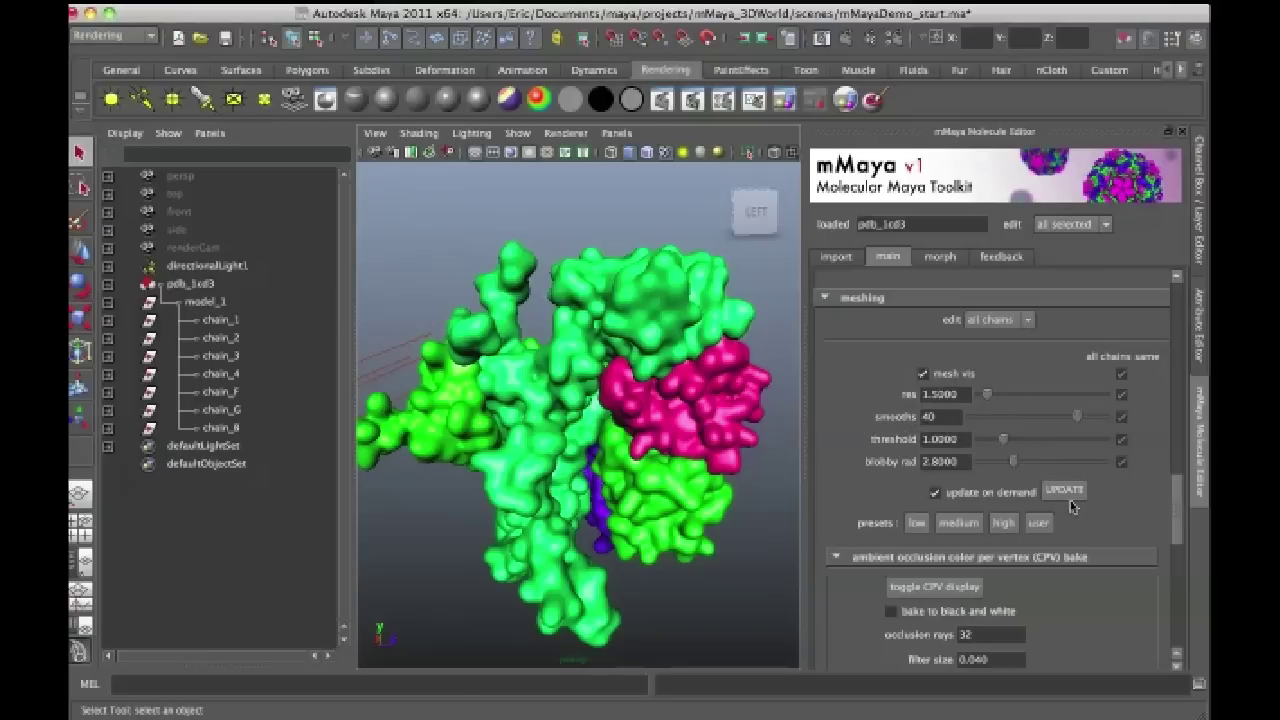
alt+drag(763, 591, 812, 553)
alt+drag(670, 614, 622, 488)
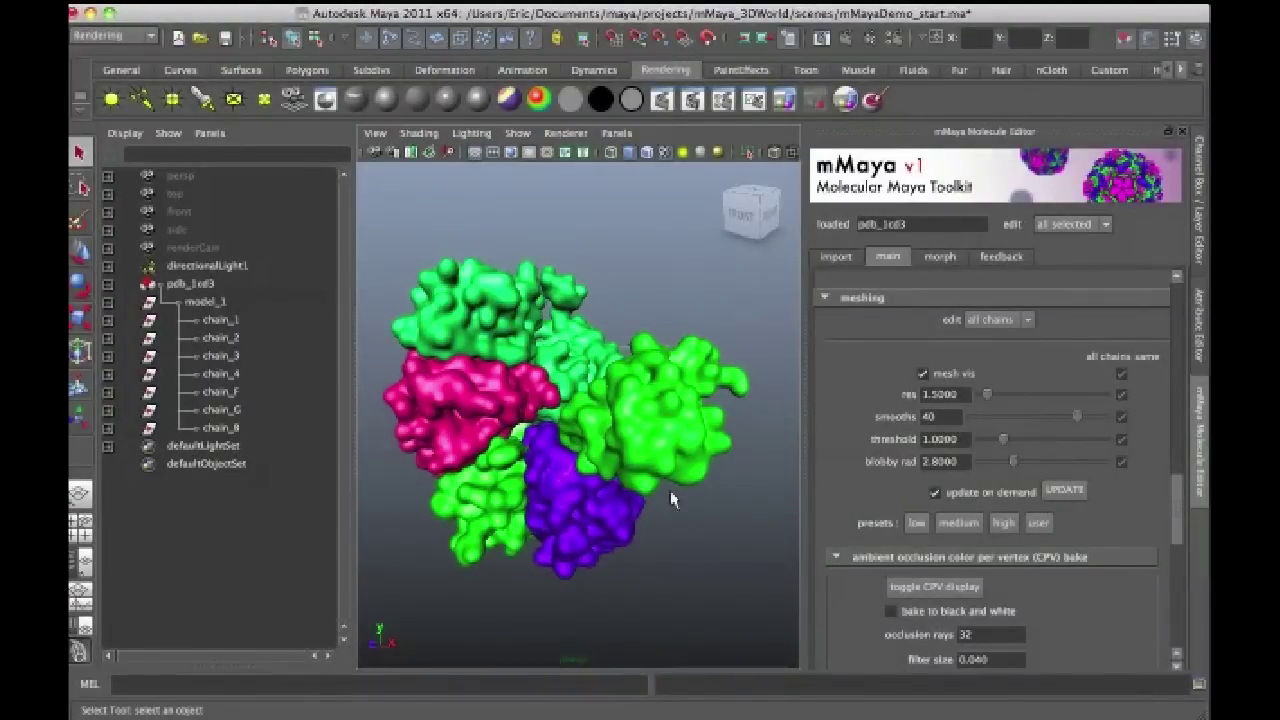
alt+drag(676, 558, 730, 557)
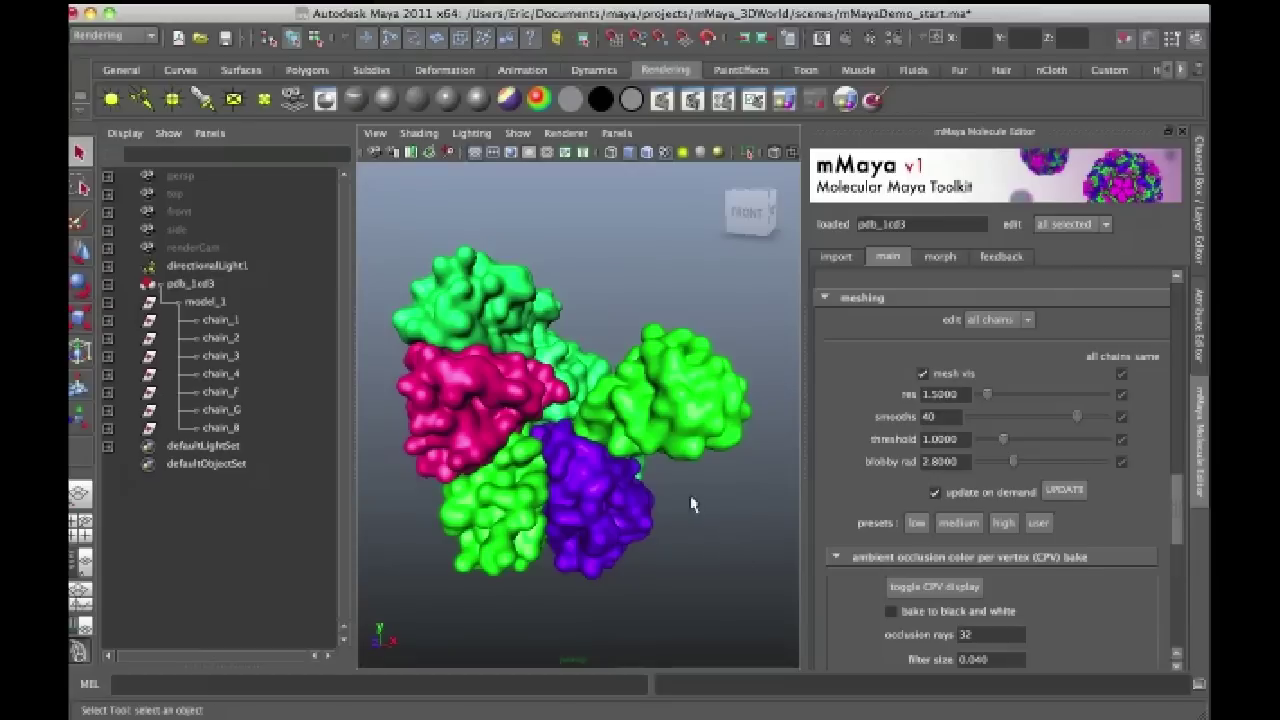
alt+drag(692, 505, 481, 509)
scroll(1176, 512, down, 1)
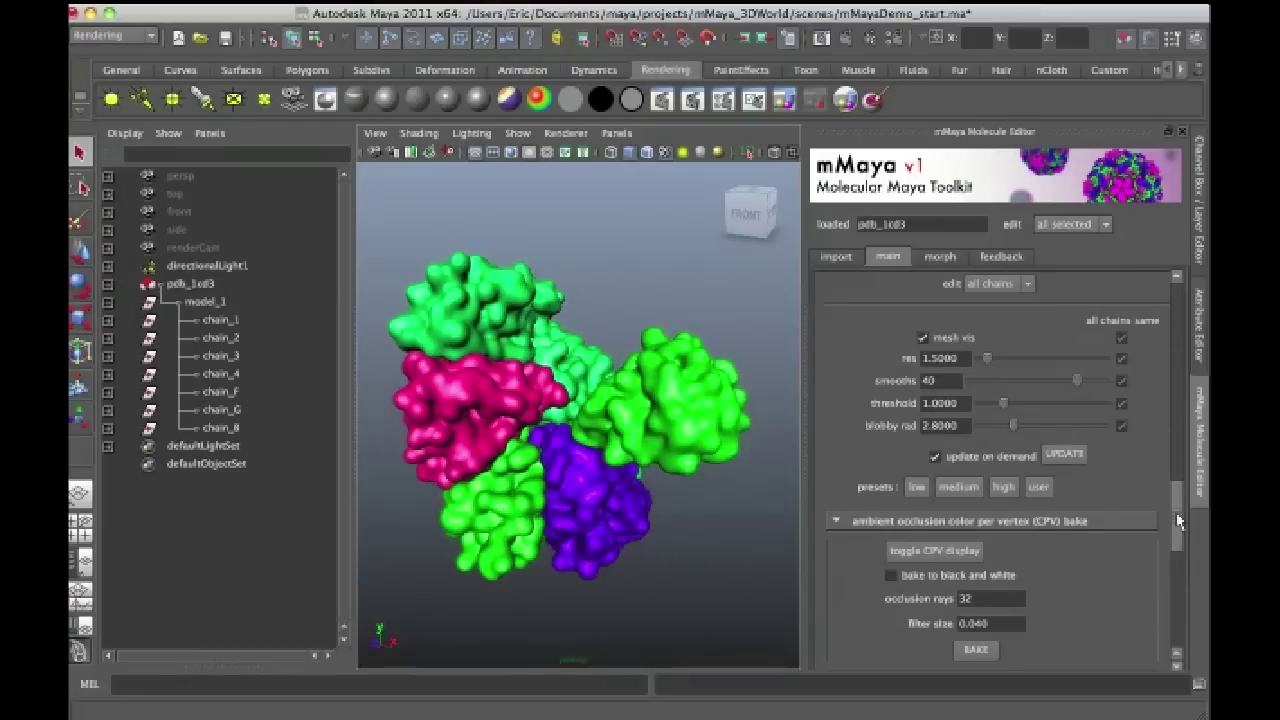
scroll(1176, 512, up, 1)
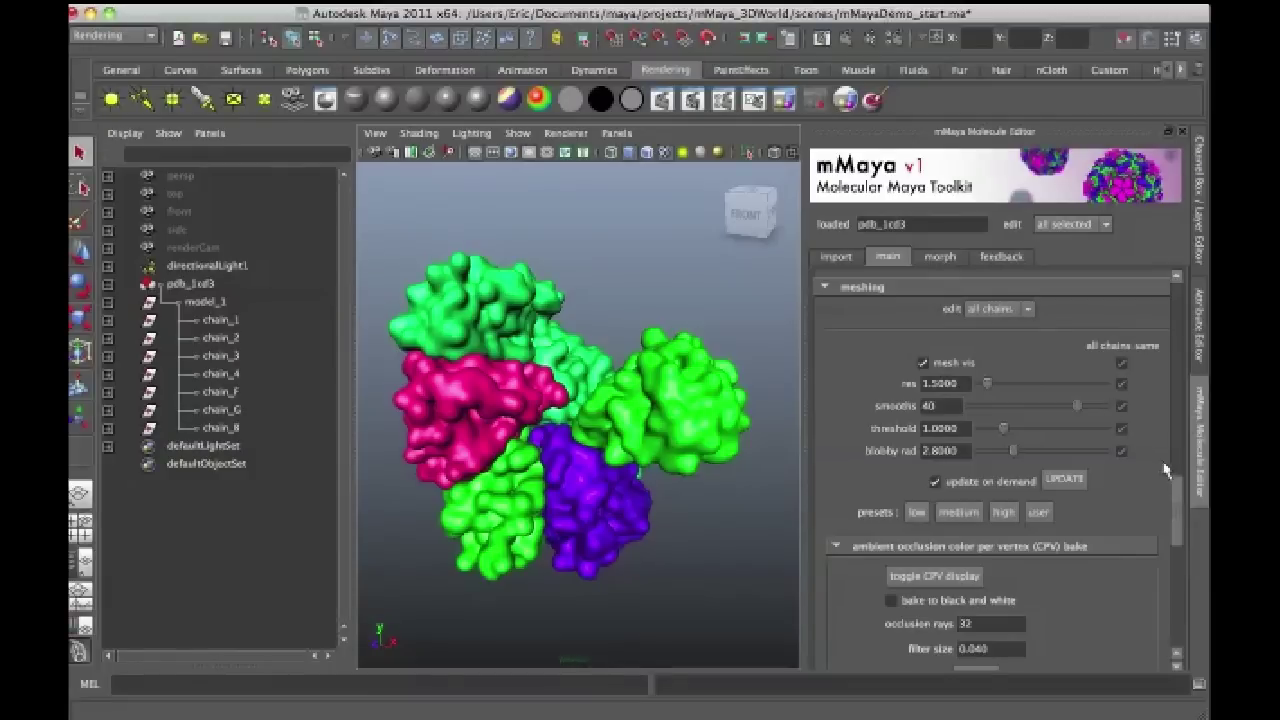
scroll(1176, 500, down, 3)
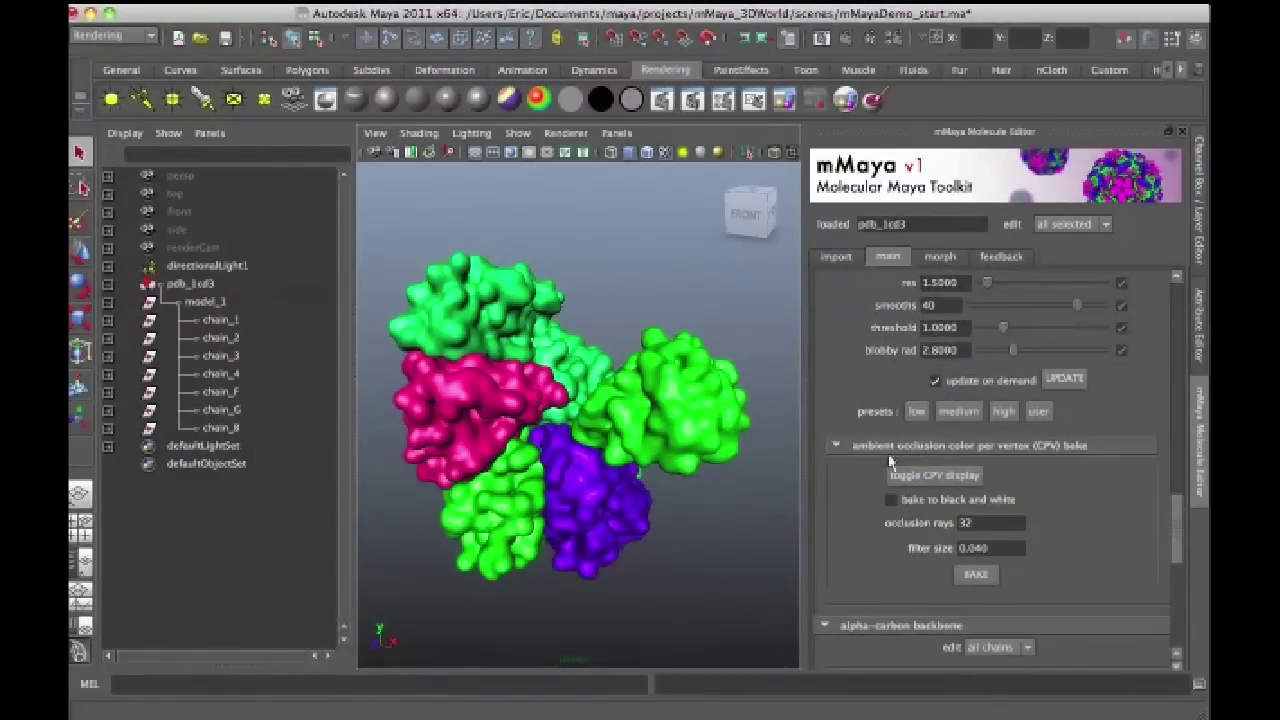
alt+drag(730, 532, 738, 531)
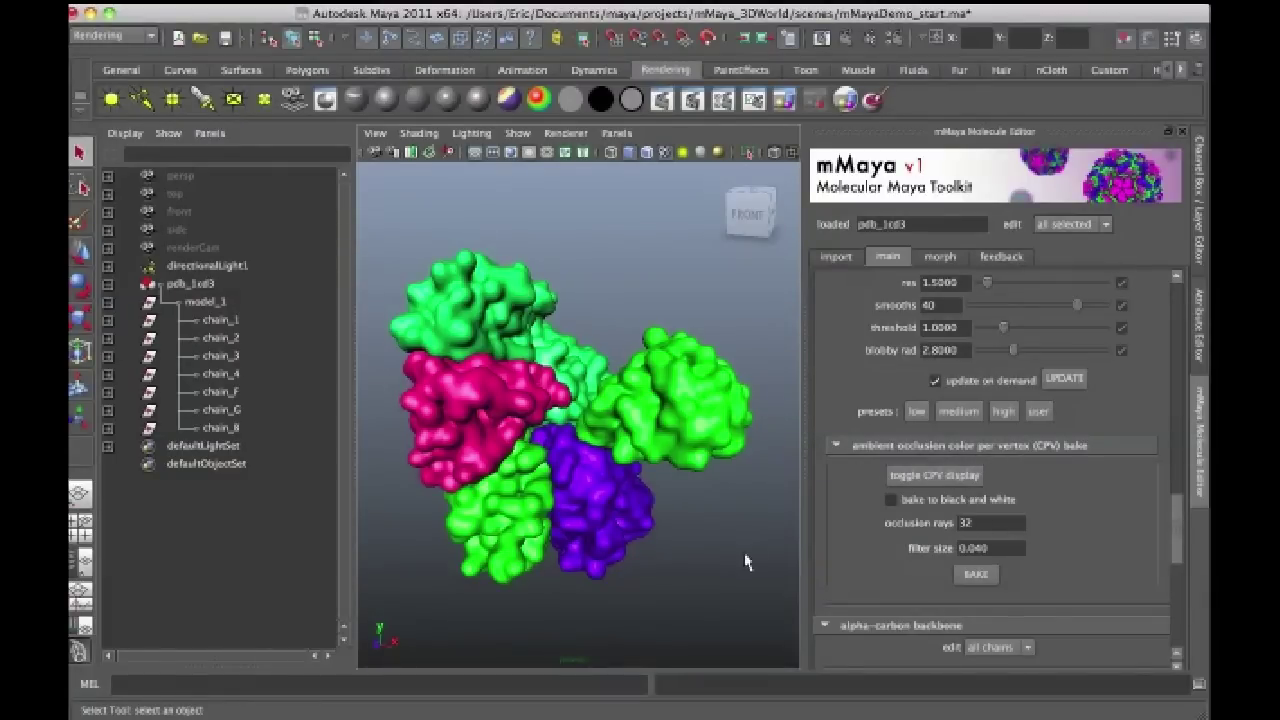
alt+drag(746, 563, 735, 580)
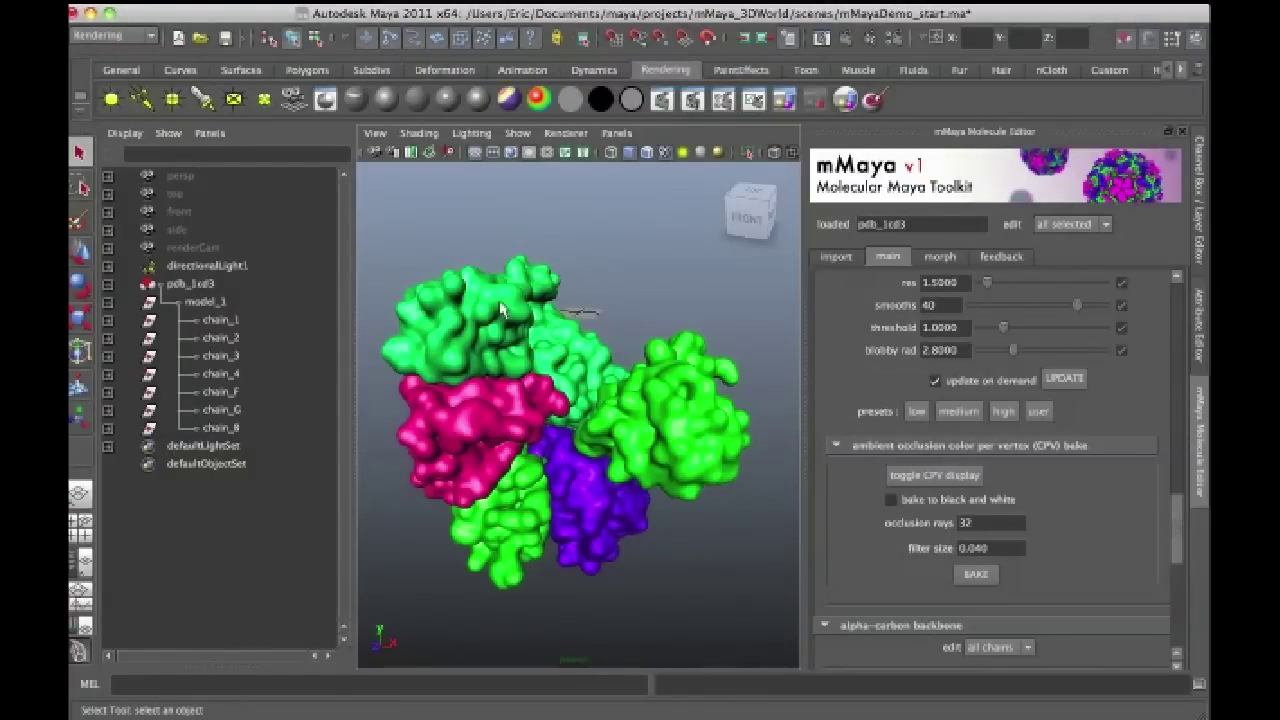
alt+drag(682, 565, 754, 560)
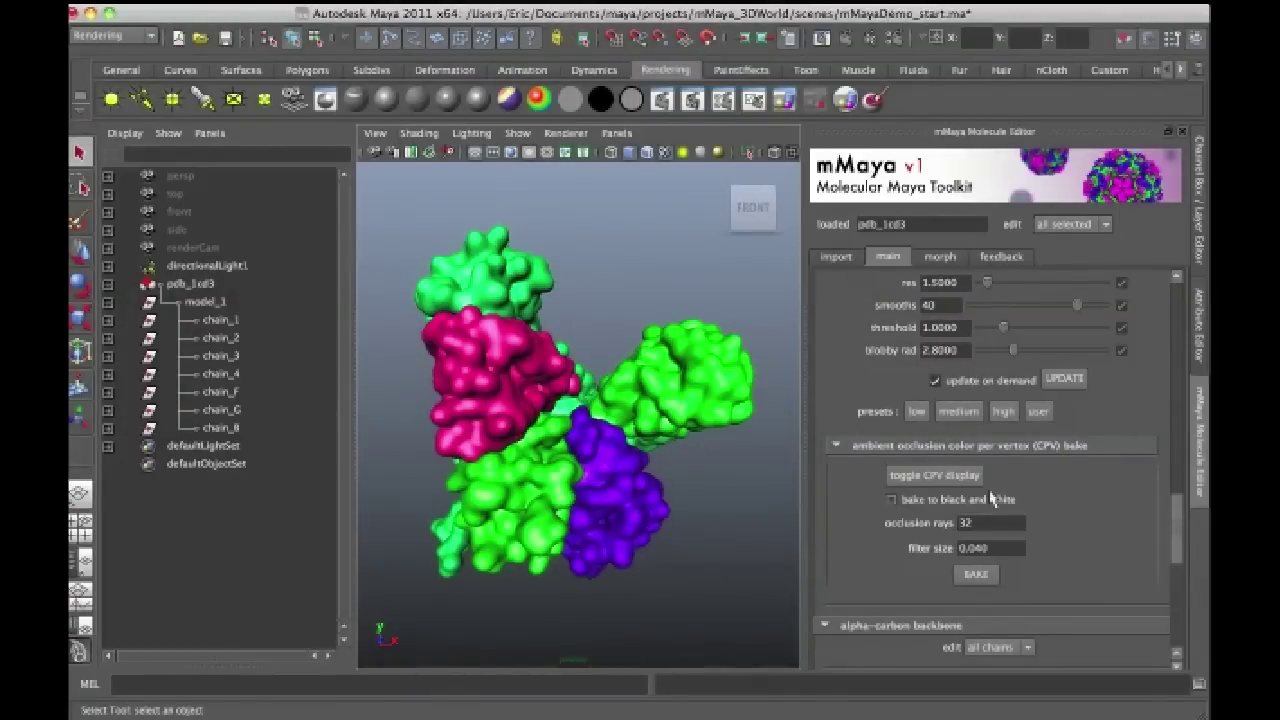
mouse_move(744, 545)
alt+mouse_down()
mouse_move(766, 551)
mouse_move(797, 516)
mouse_move(751, 533)
alt+mouse_up()
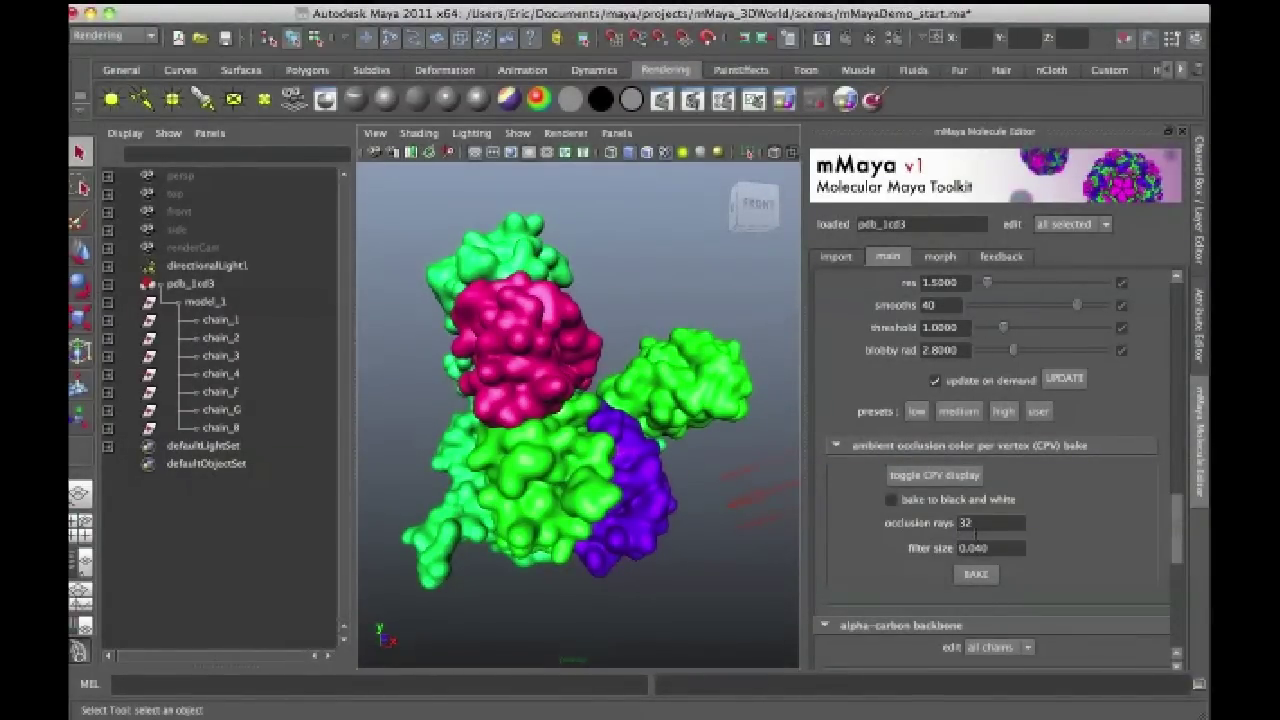
double_click(966, 523)
text(12)
Bake ambient occlusion (32 rays, filter size 0.040) into the chain meshes' vertex colours.
click(975, 575)
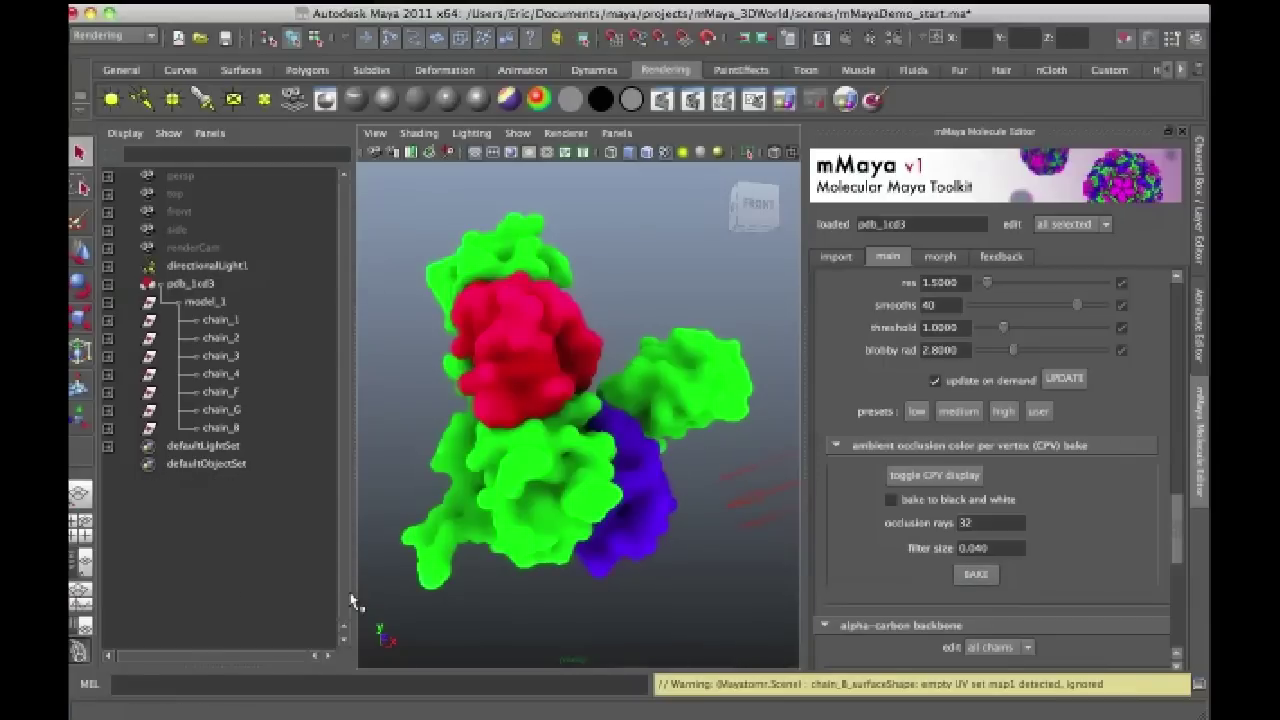
alt+drag(434, 537, 640, 615)
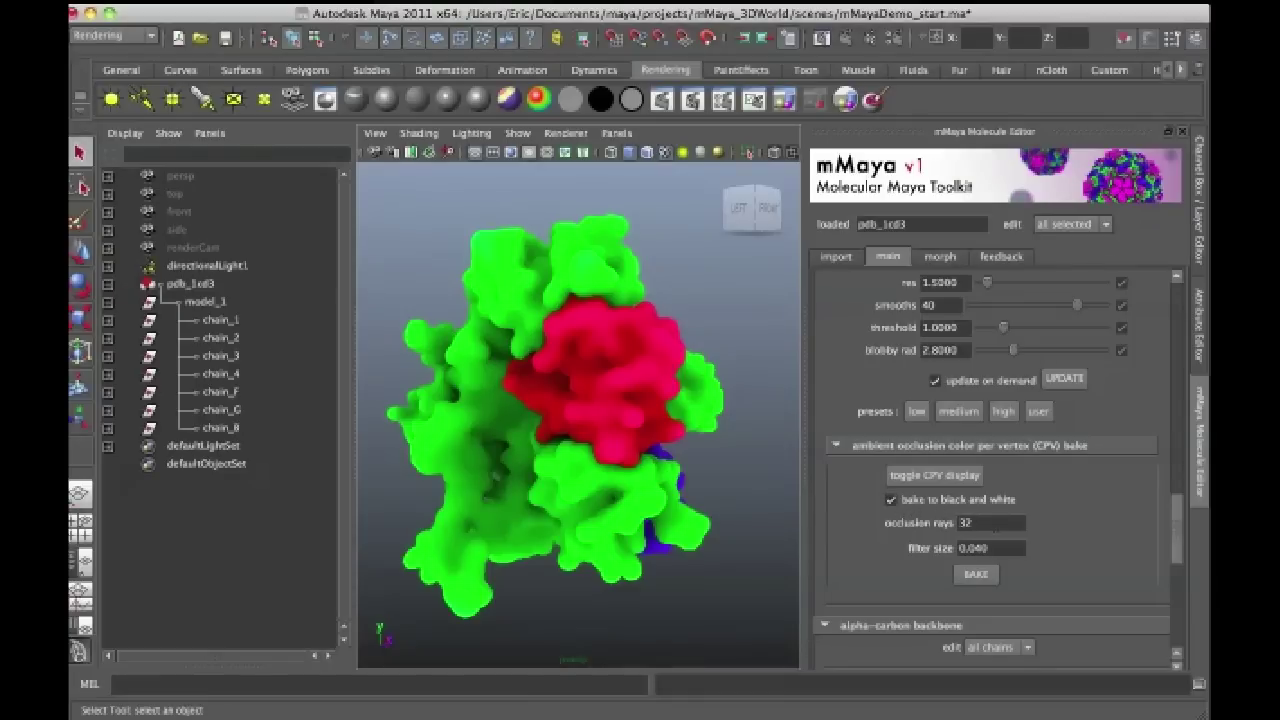
click(985, 578)
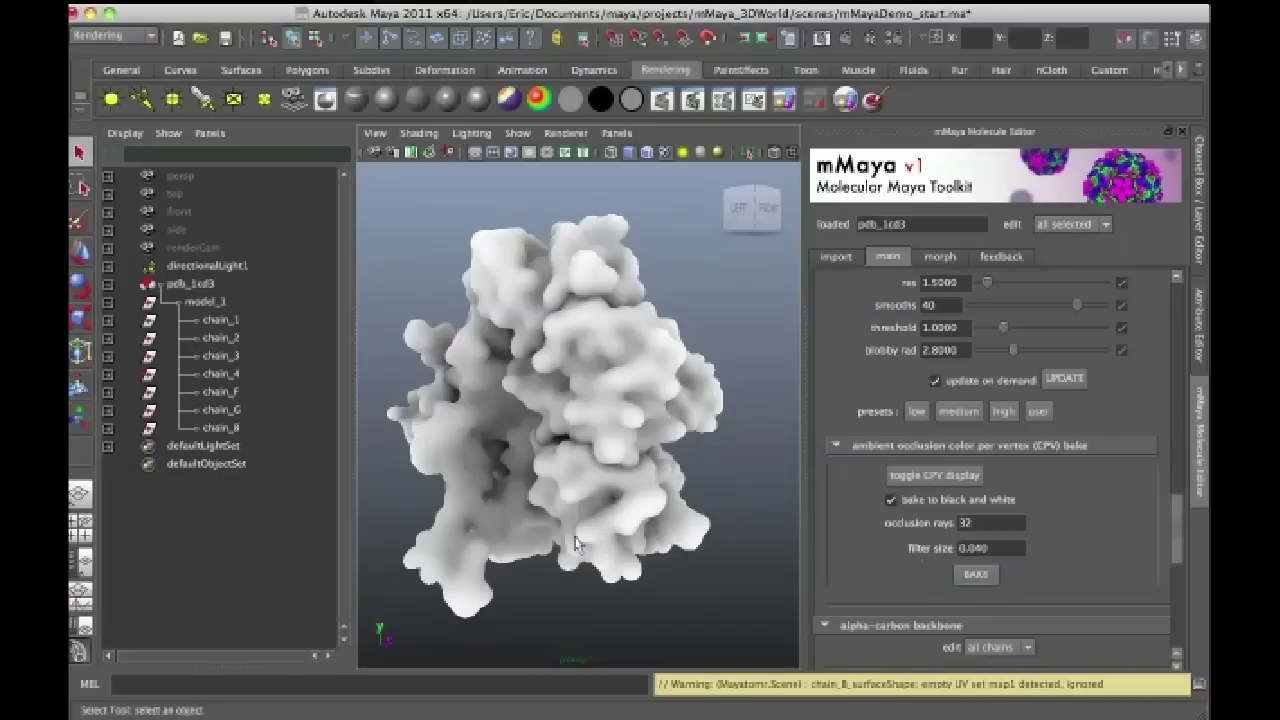
alt+drag(690, 577, 713, 614)
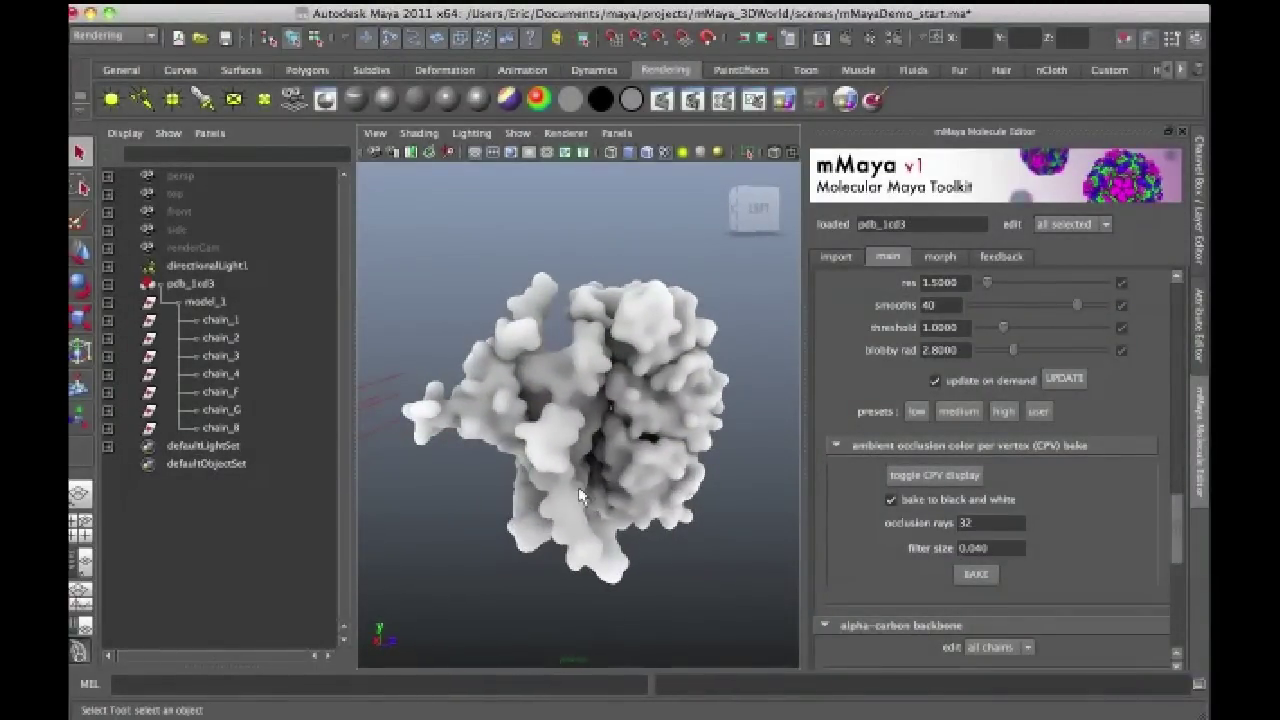
alt+drag(733, 577, 668, 527)
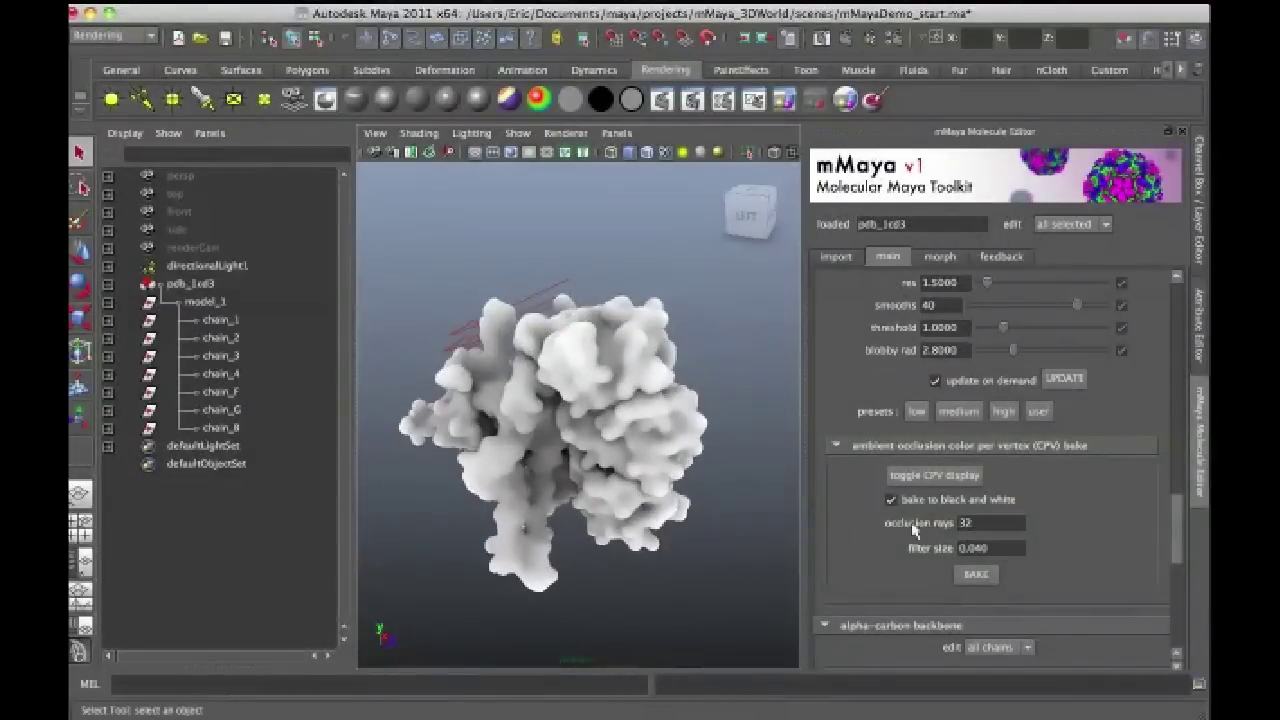
Show the green, magenta and purple per-chain colours, then open Hypershade.
click(945, 476)
alt+drag(746, 560, 558, 532)
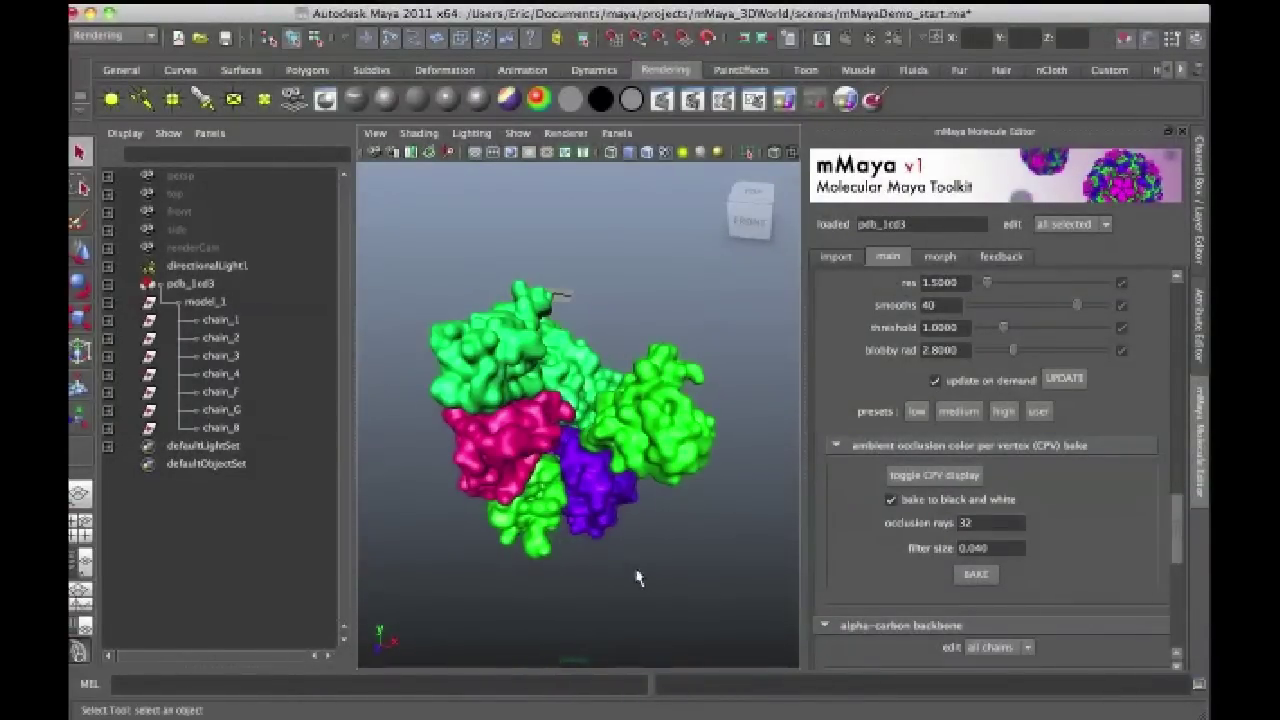
alt+drag(638, 574, 646, 480)
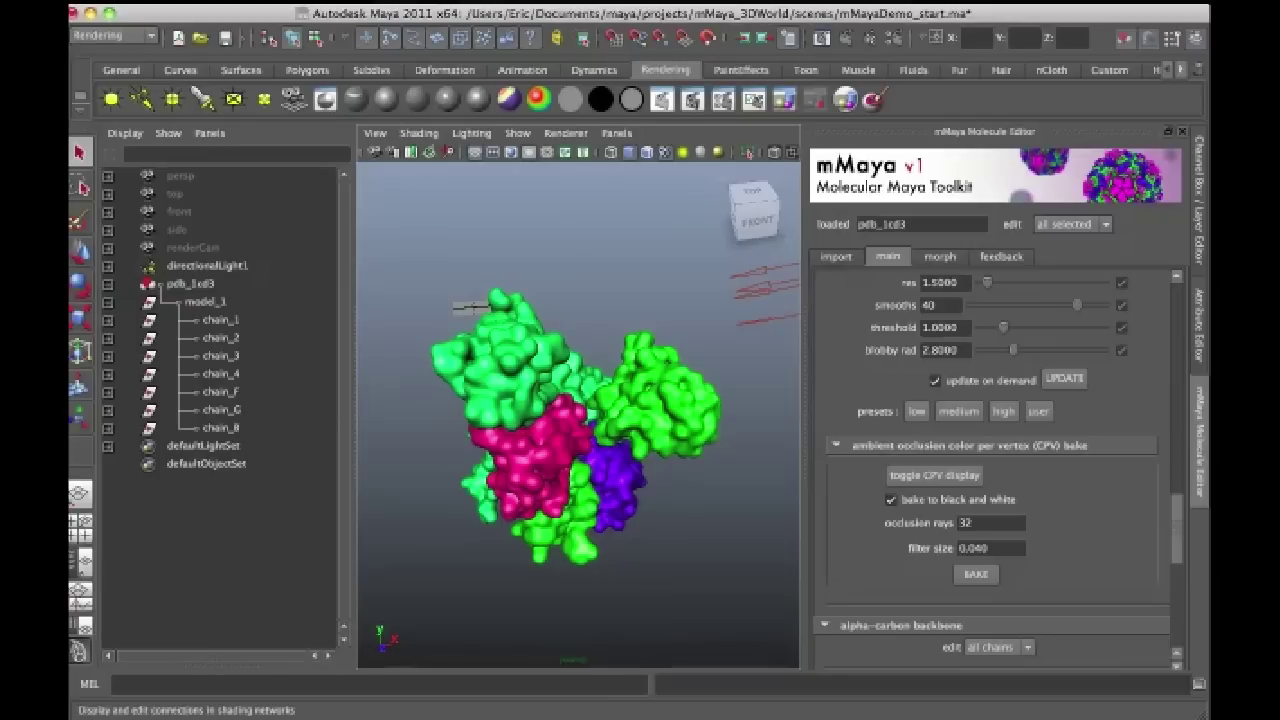
click(875, 99)
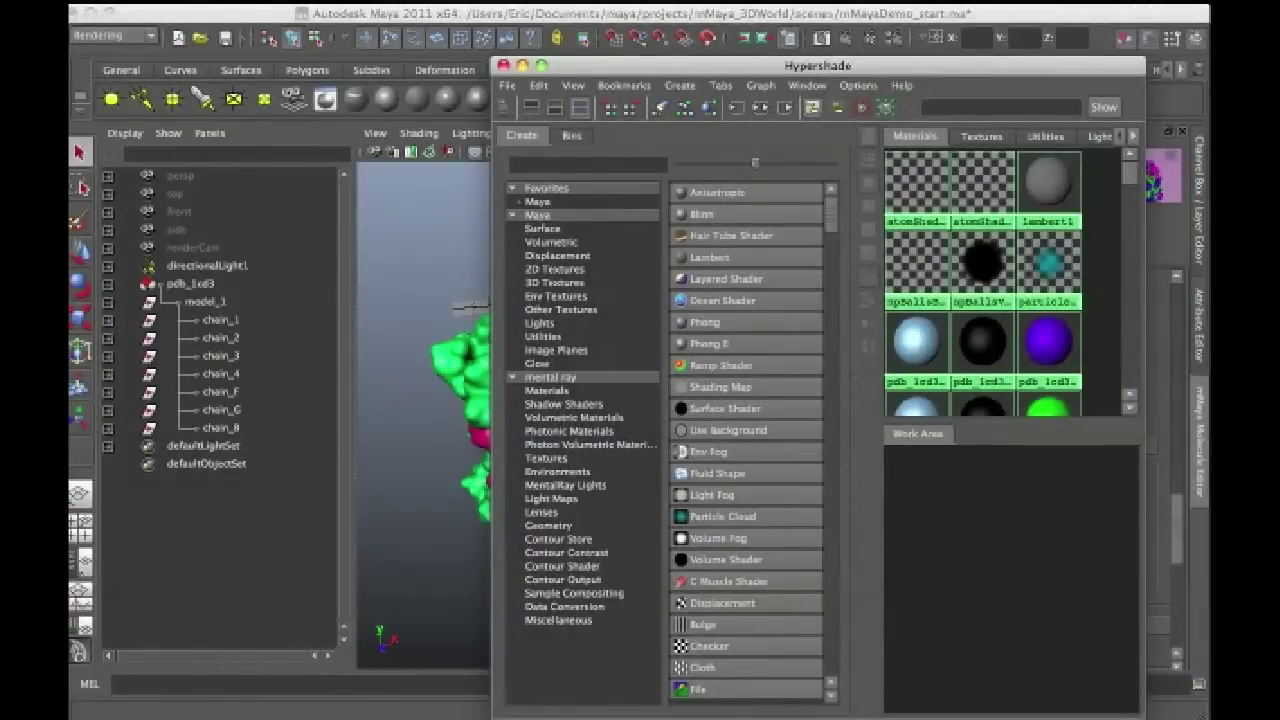
Close Hypershade and return the protein to white ambient-occlusion shading.
drag(1131, 176, 1132, 185)
click(1150, 186)
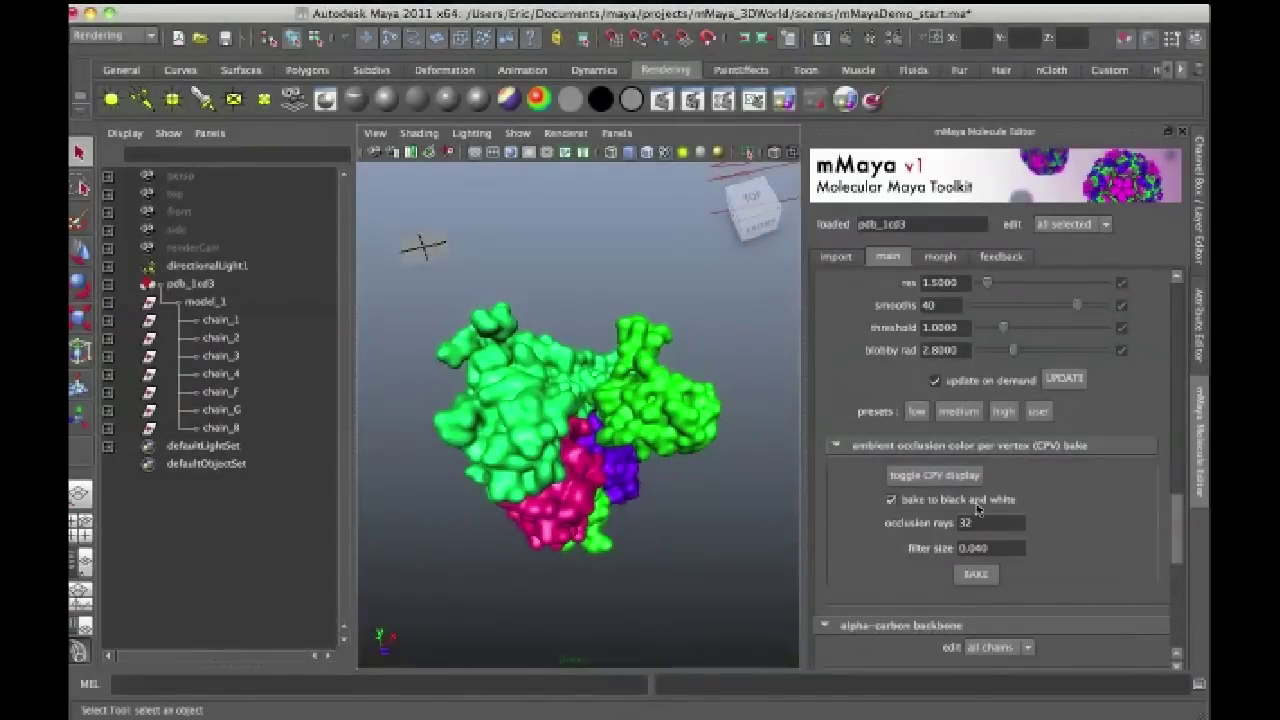
click(932, 475)
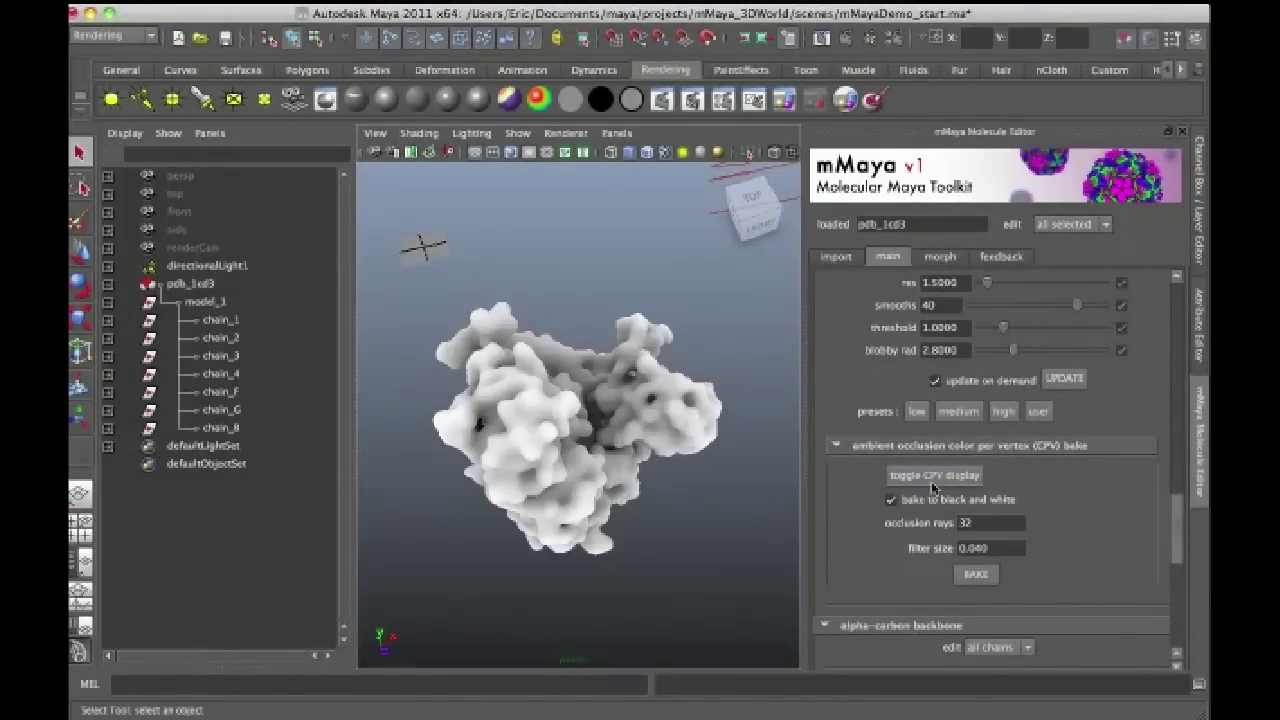
mouse_move(698, 580)
alt+mouse_down()
mouse_move(686, 529)
mouse_move(680, 580)
alt+mouse_up()
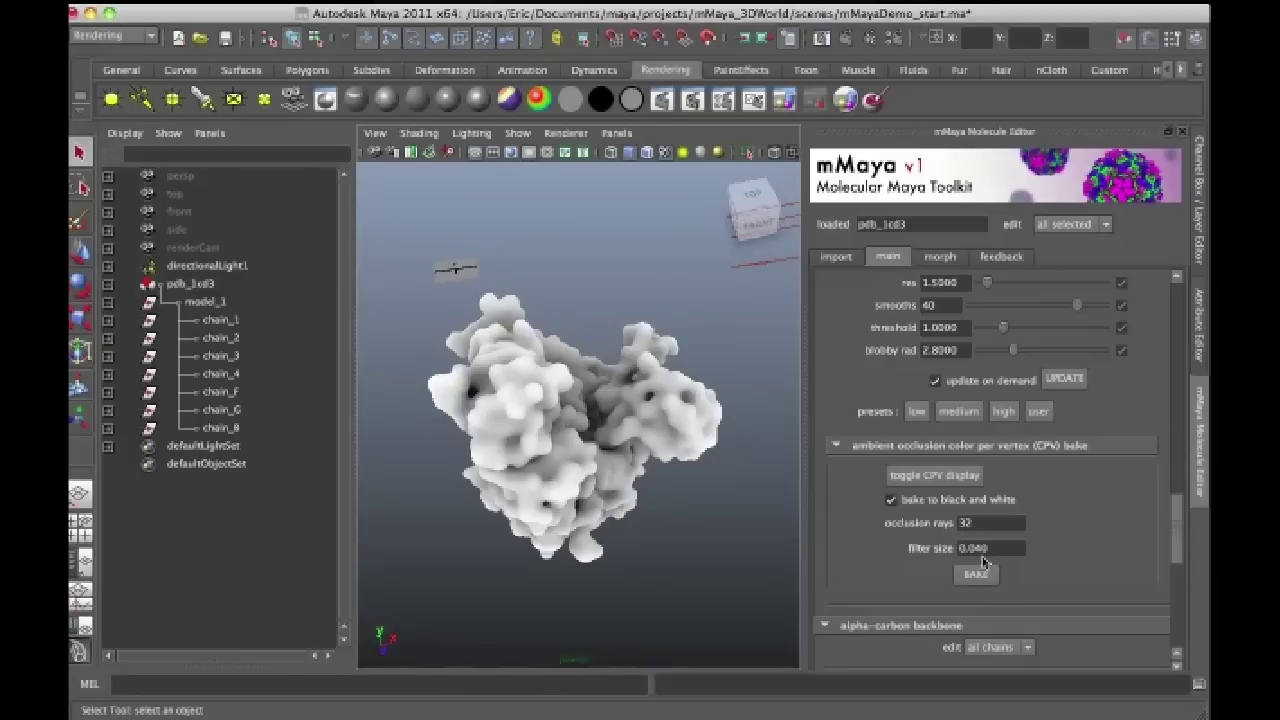
alt+drag(770, 590, 781, 535)
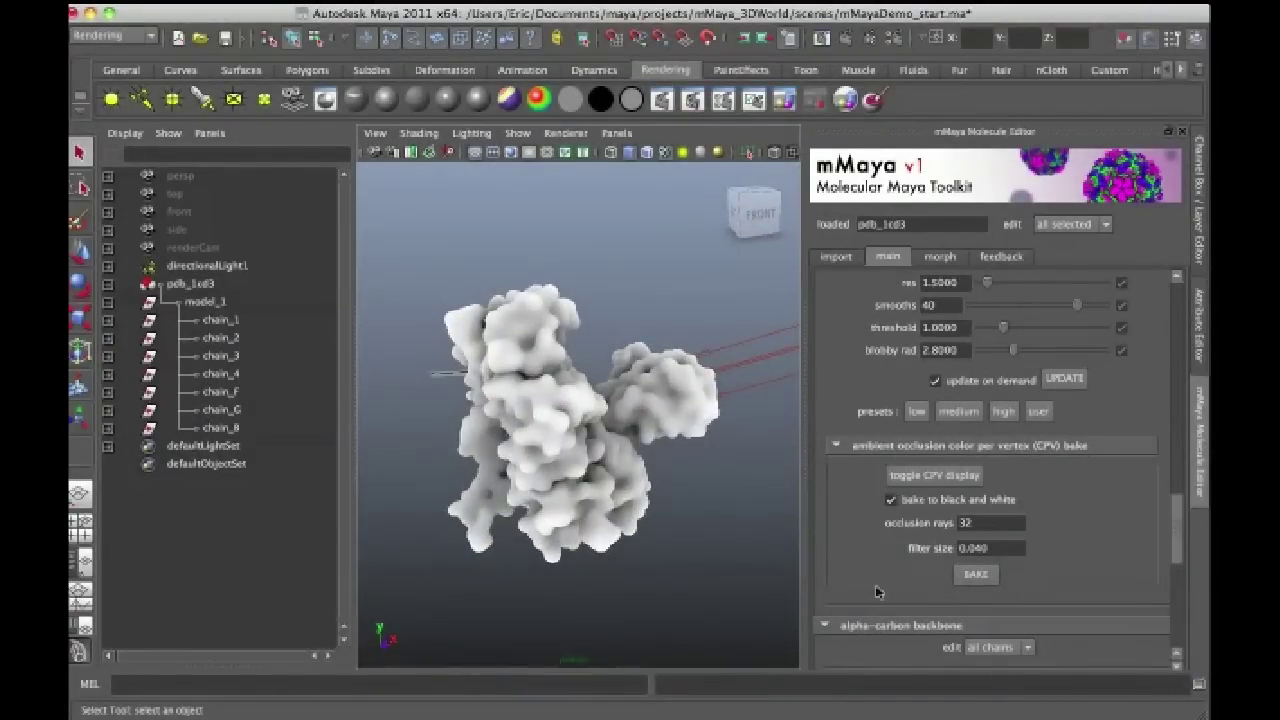
alt+drag(780, 585, 736, 587)
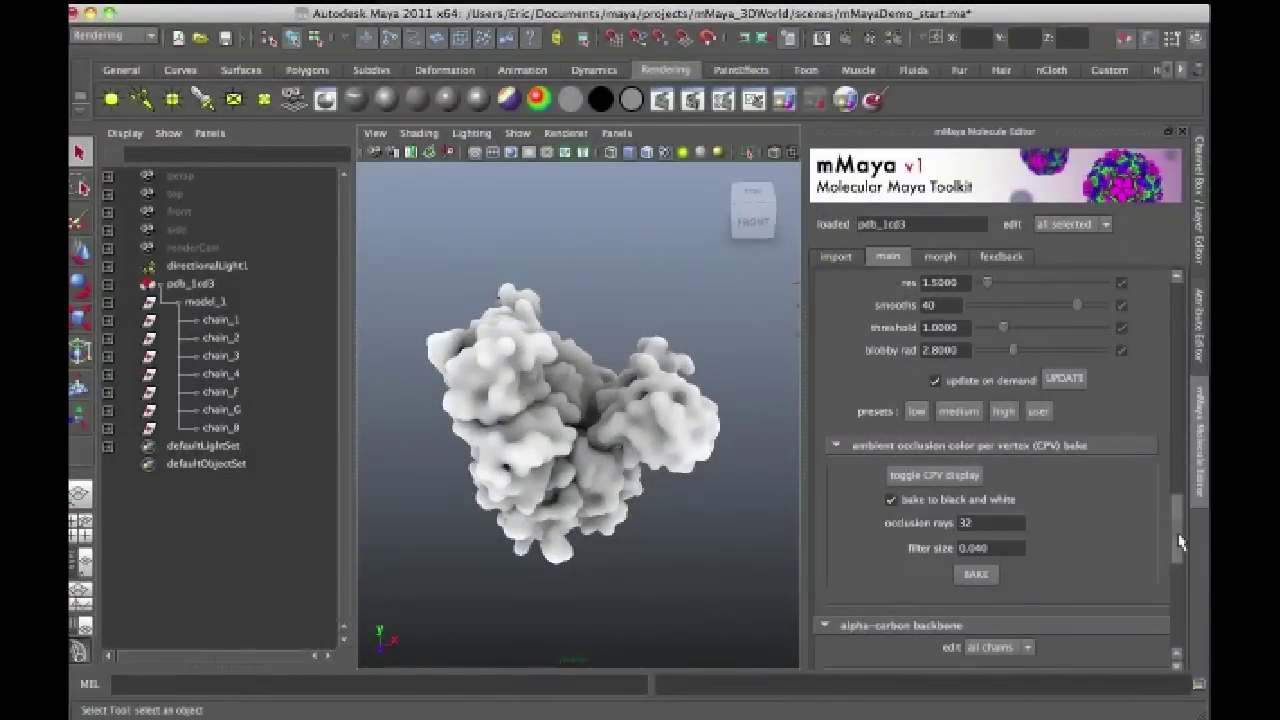
drag(1176, 534, 1175, 619)
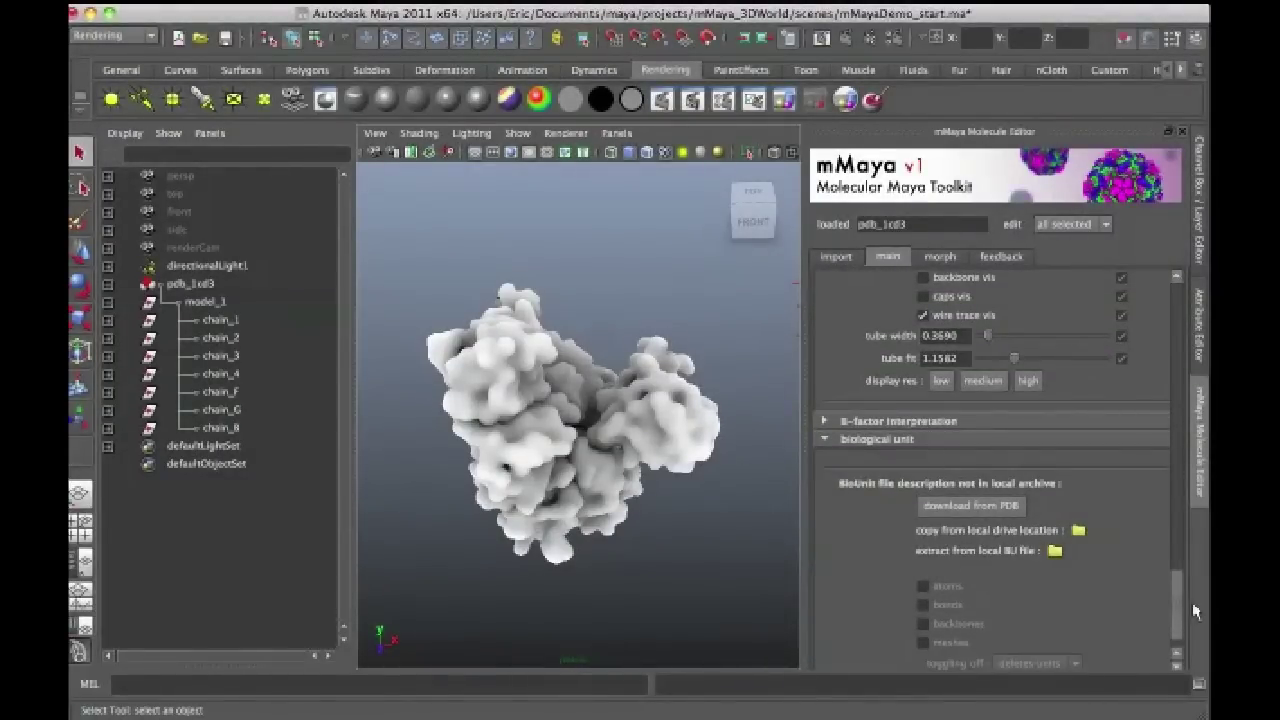
scroll(1183, 622, down, 2)
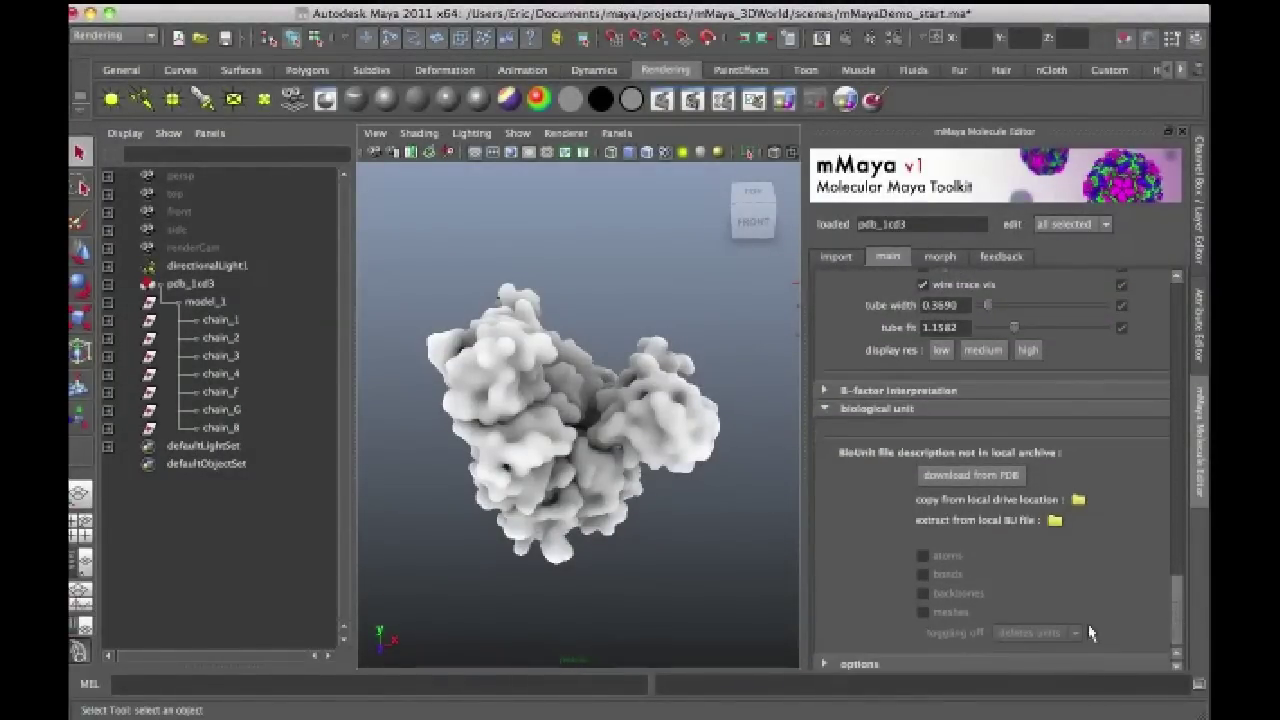
alt+drag(682, 578, 660, 515)
alt+drag(679, 571, 600, 614)
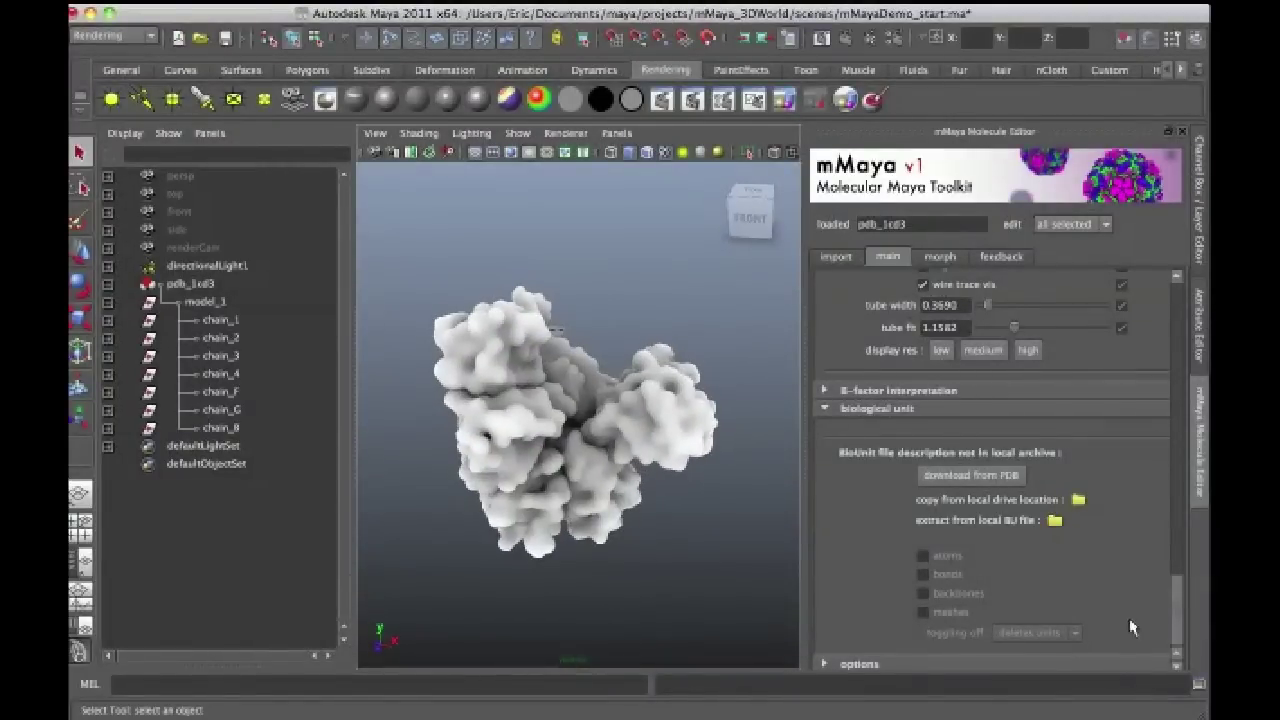
Open the 1CD3 PDB entry page in Safari from mMaya's details section.
drag(1180, 626, 1137, 300)
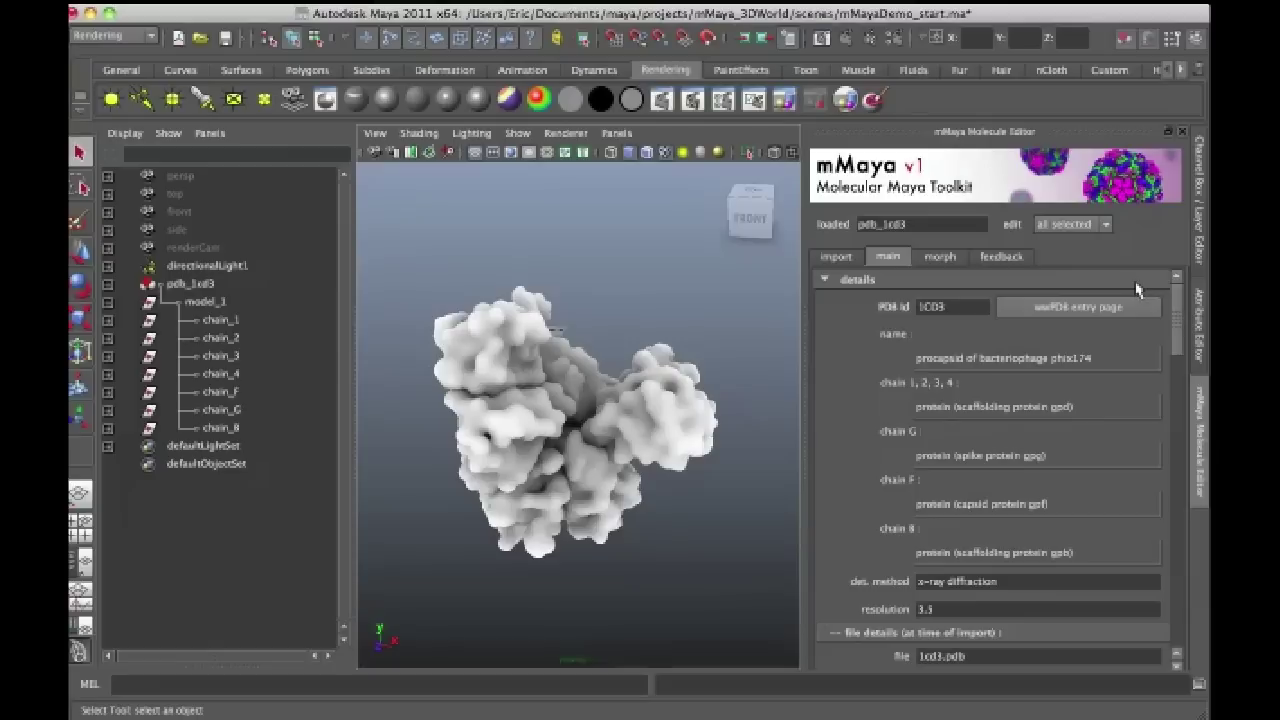
click(1076, 308)
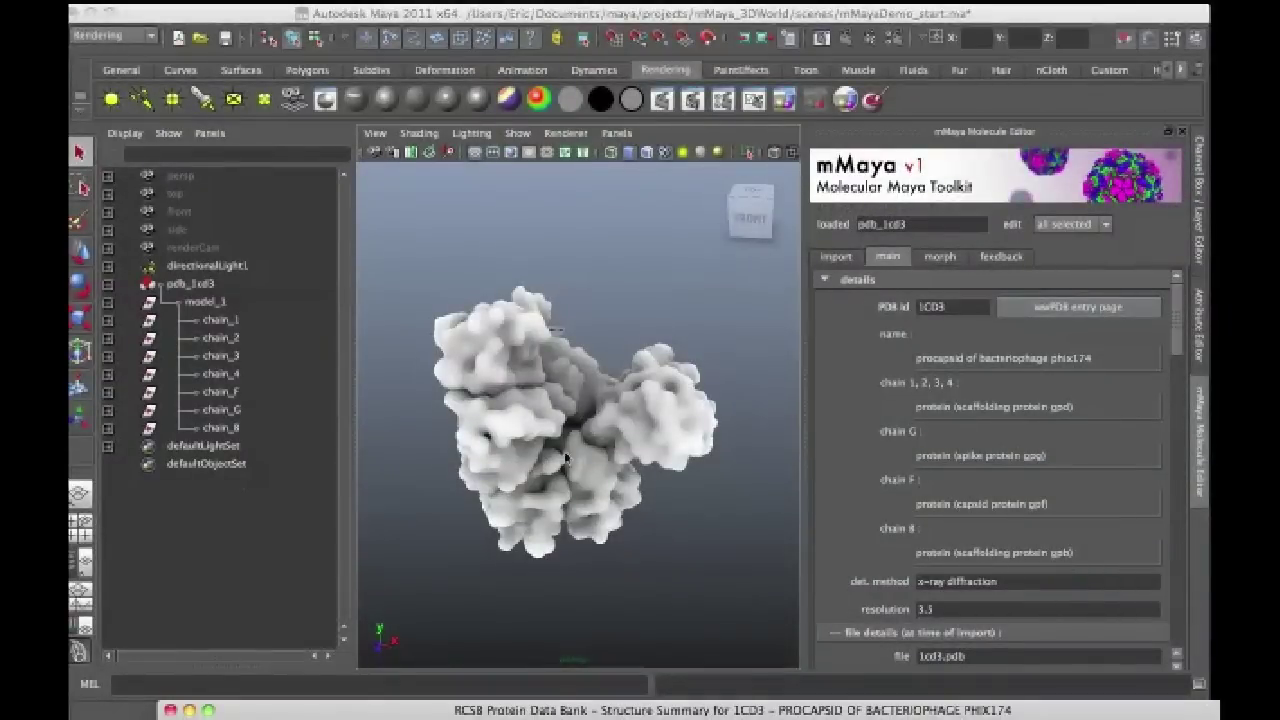
Restore the per-chain colours on the molecule and bring the 1CD3 PDB page forward.
alt+drag(565, 457, 620, 490)
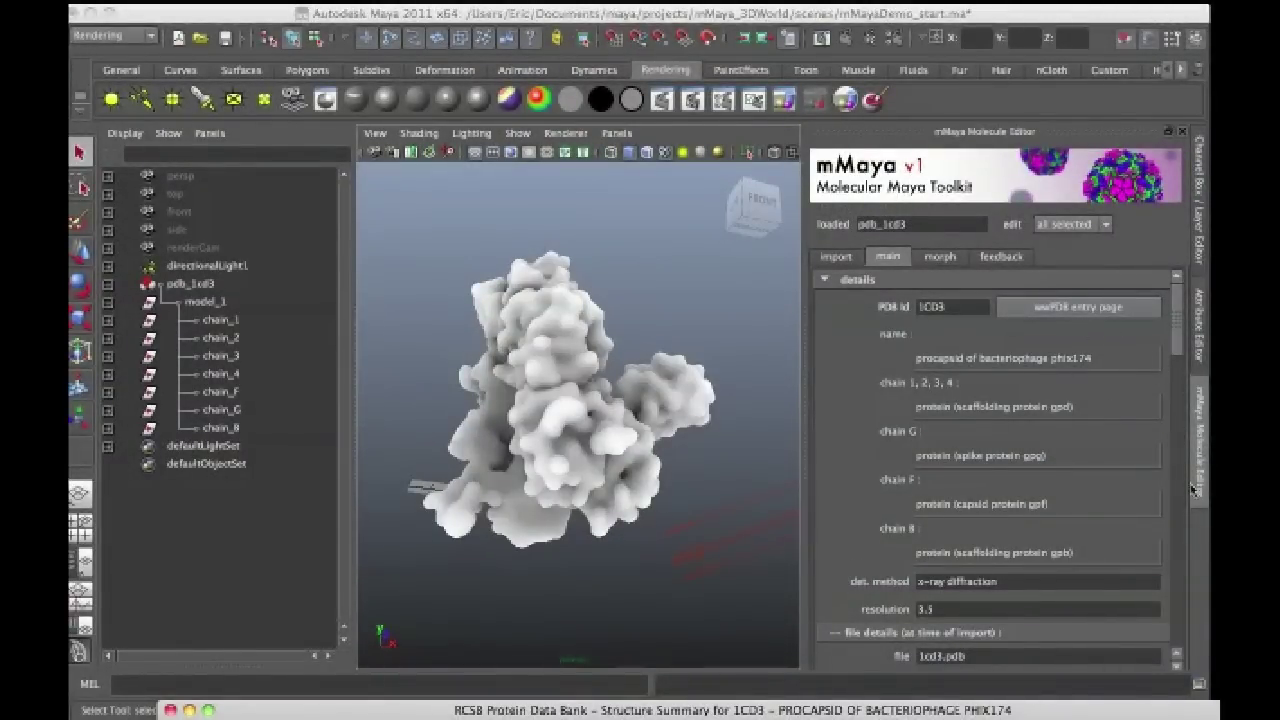
drag(1177, 350, 1158, 565)
click(898, 436)
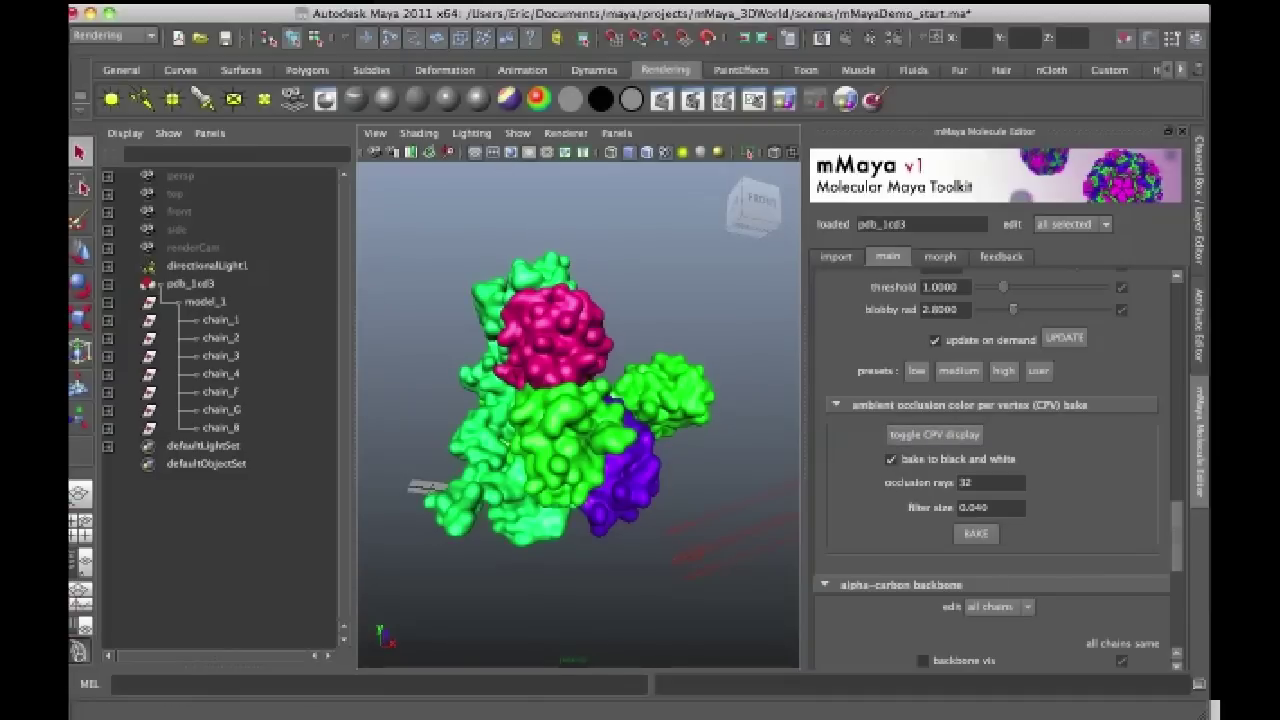
click(1215, 708)
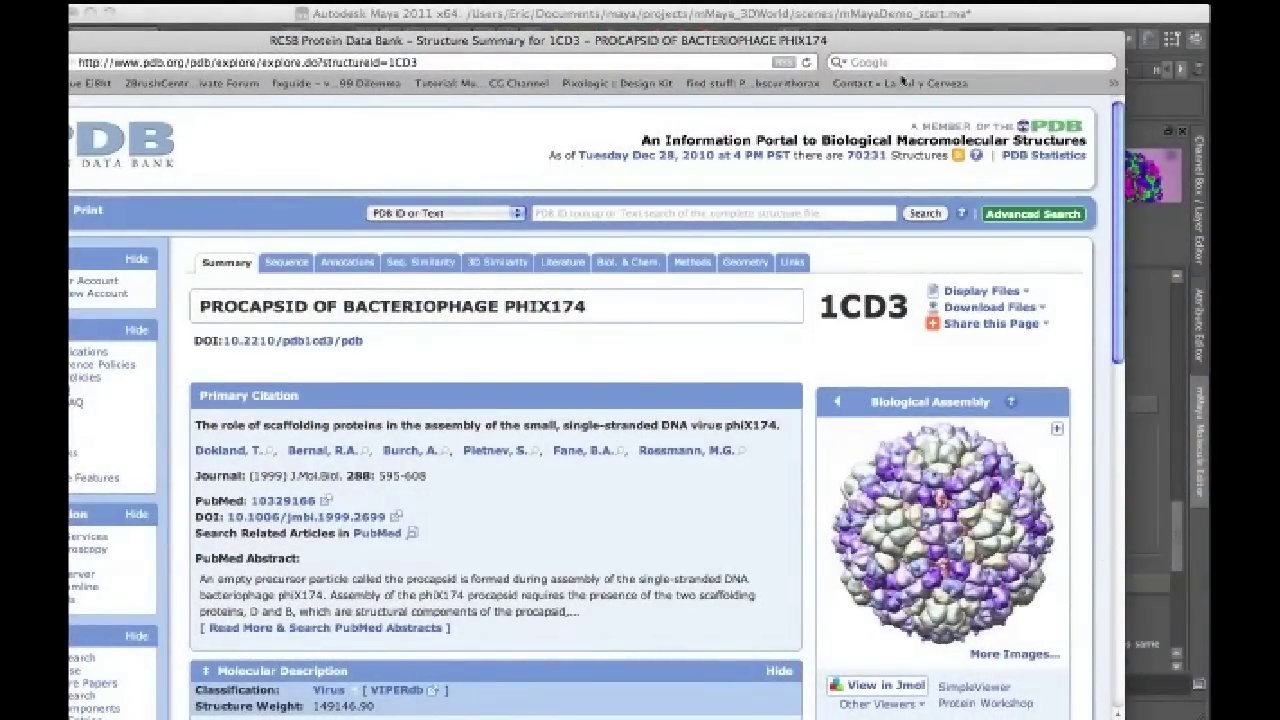
Reposition the Safari window to compare the 1CD3 PDB page with Maya's coloured molecule.
drag(969, 46, 834, 600)
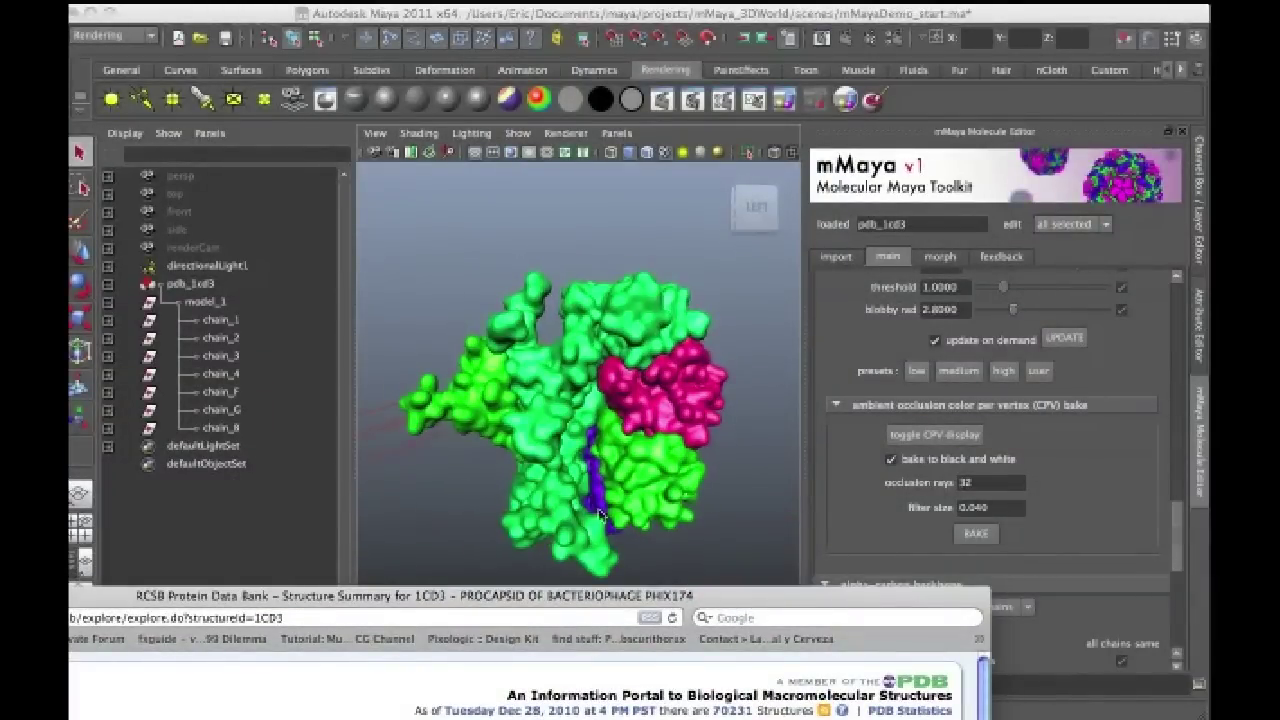
alt+drag(748, 438, 680, 470)
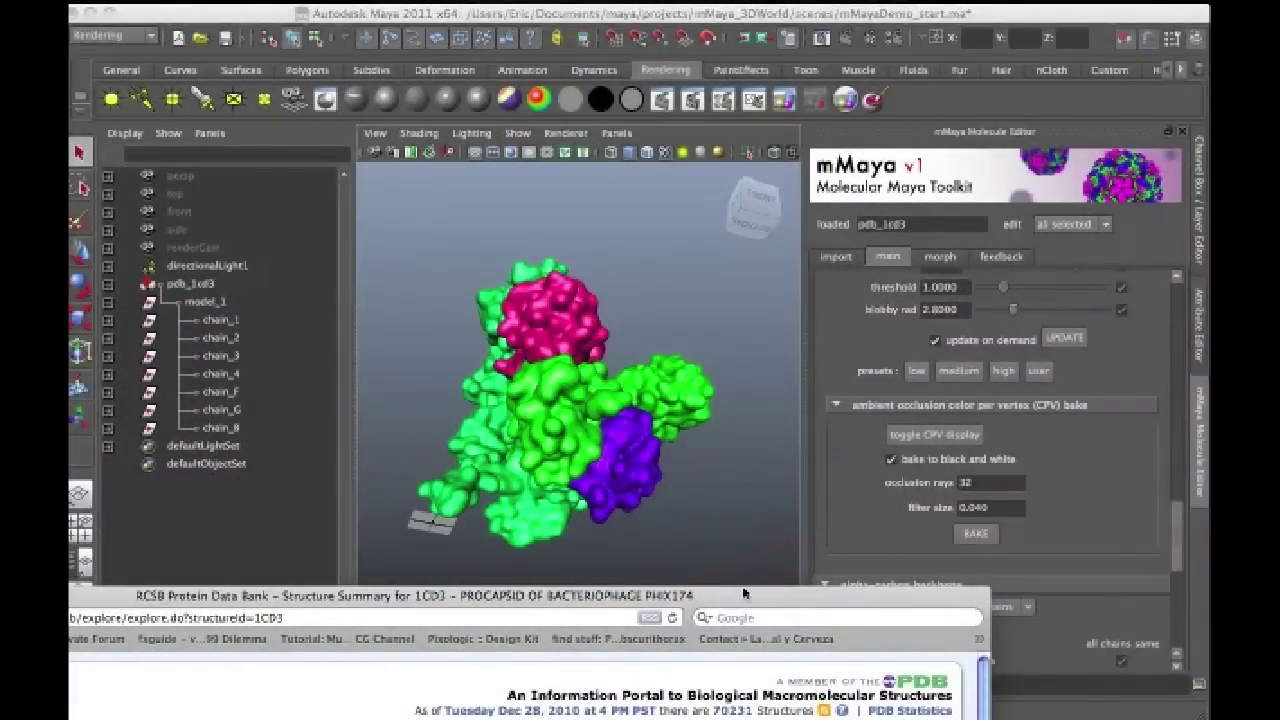
drag(840, 545, 816, 28)
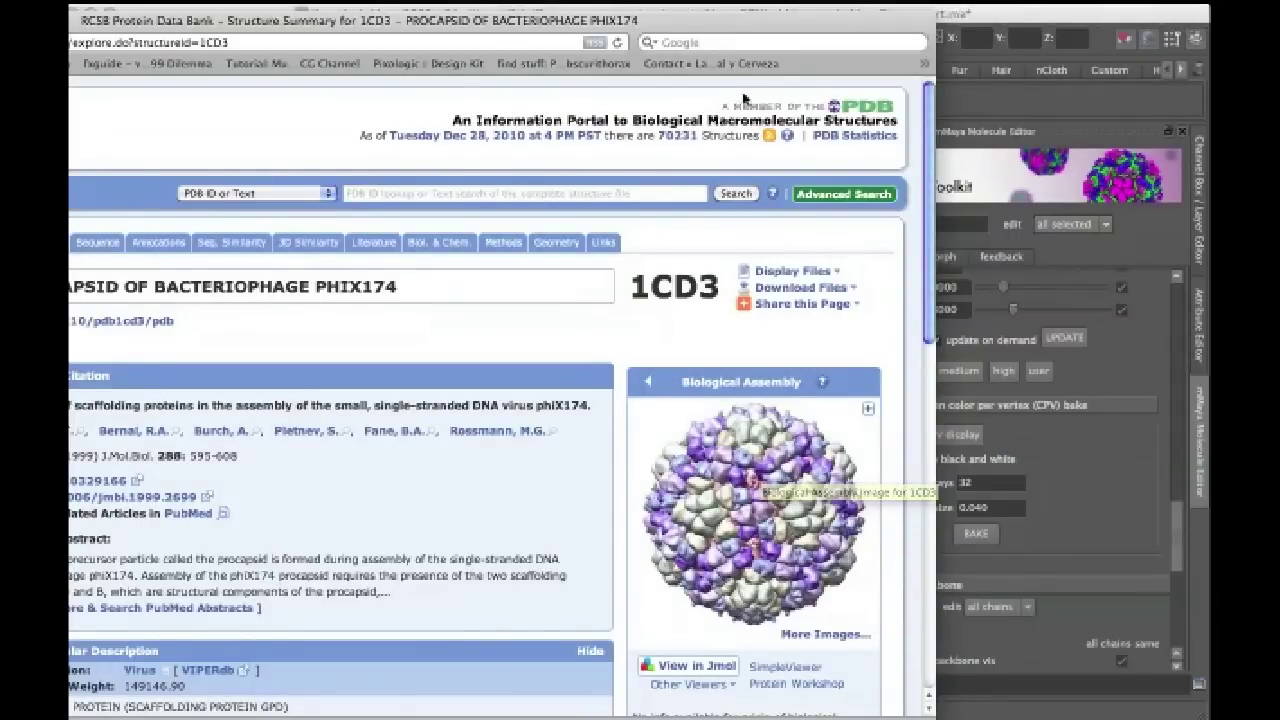
drag(686, 28, 990, 50)
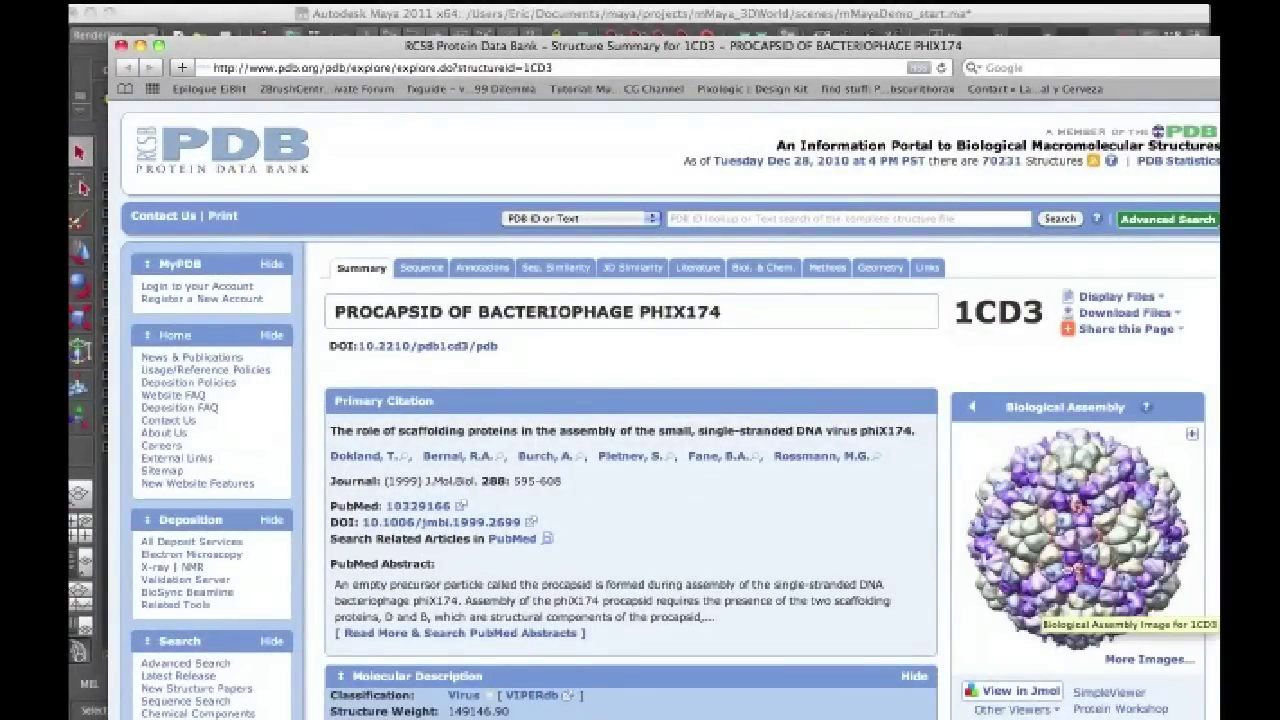
drag(190, 52, 128, 188)
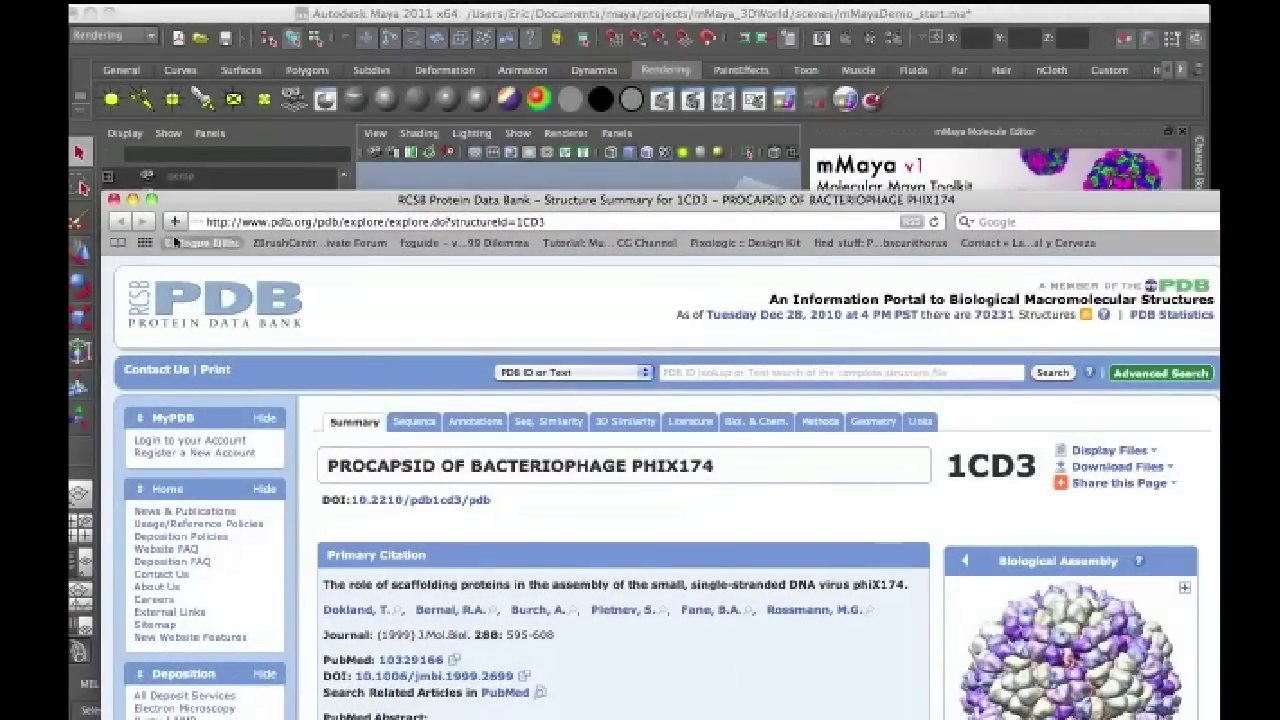
Minimize Safari and scroll the mMaya panel to the biological unit section.
click(132, 199)
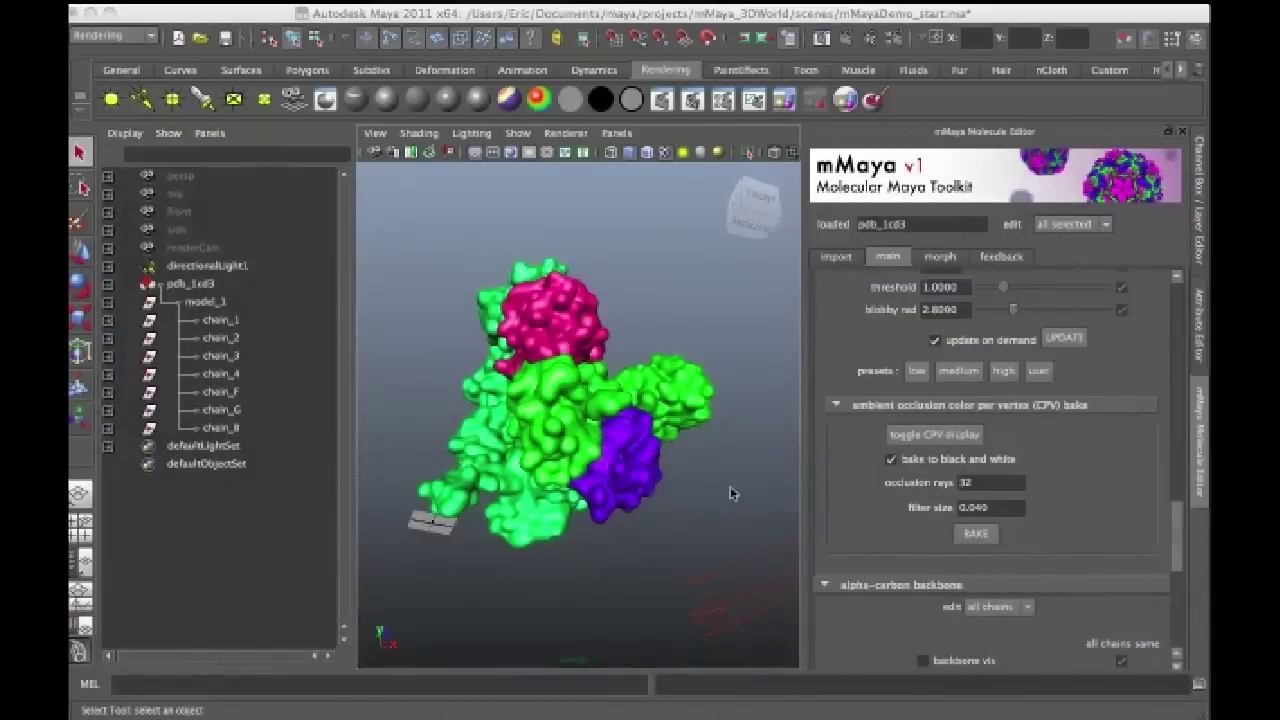
alt+drag(615, 615, 688, 569)
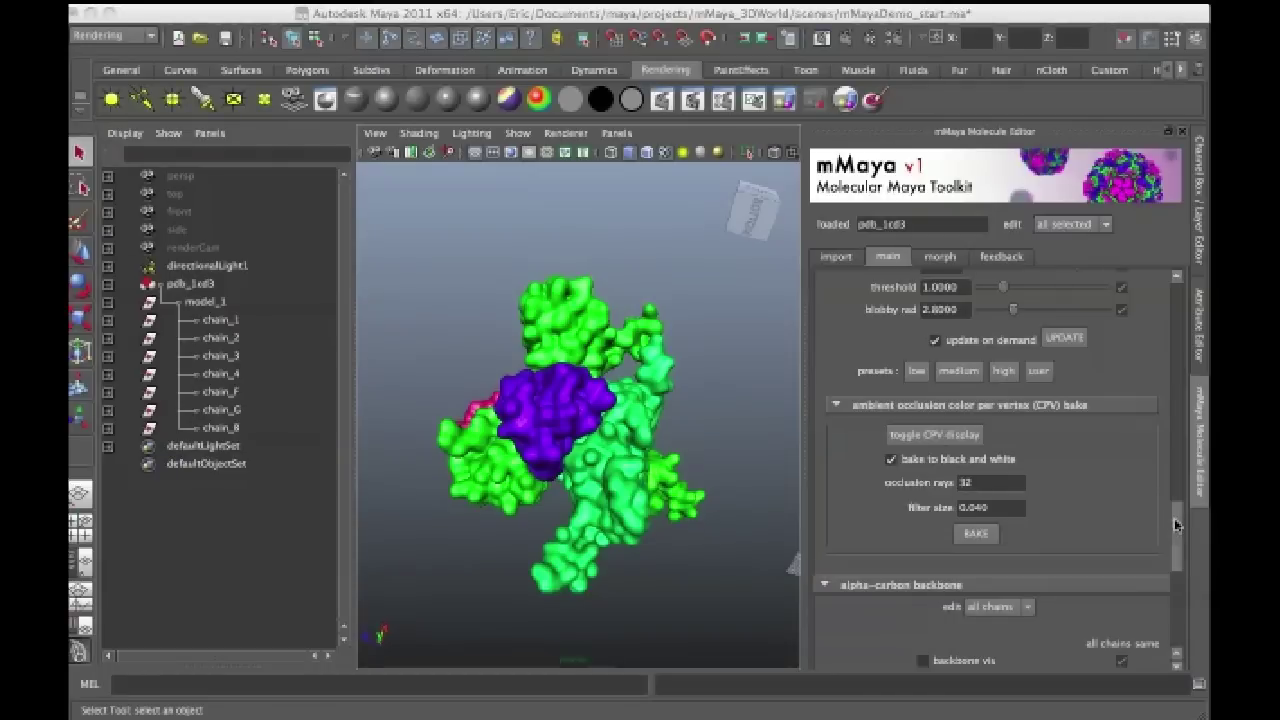
drag(1176, 525, 1172, 600)
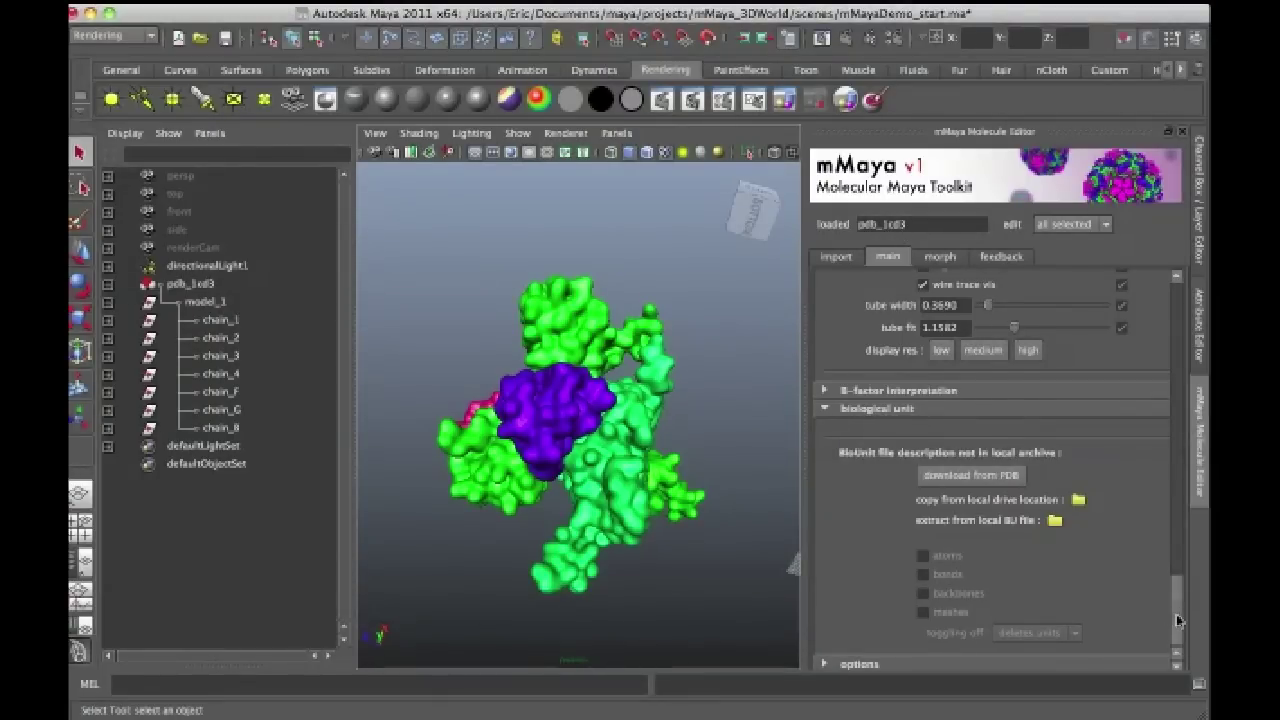
mouse_move(701, 596)
alt+mouse_down()
mouse_move(693, 624)
mouse_move(700, 612)
alt+mouse_up()
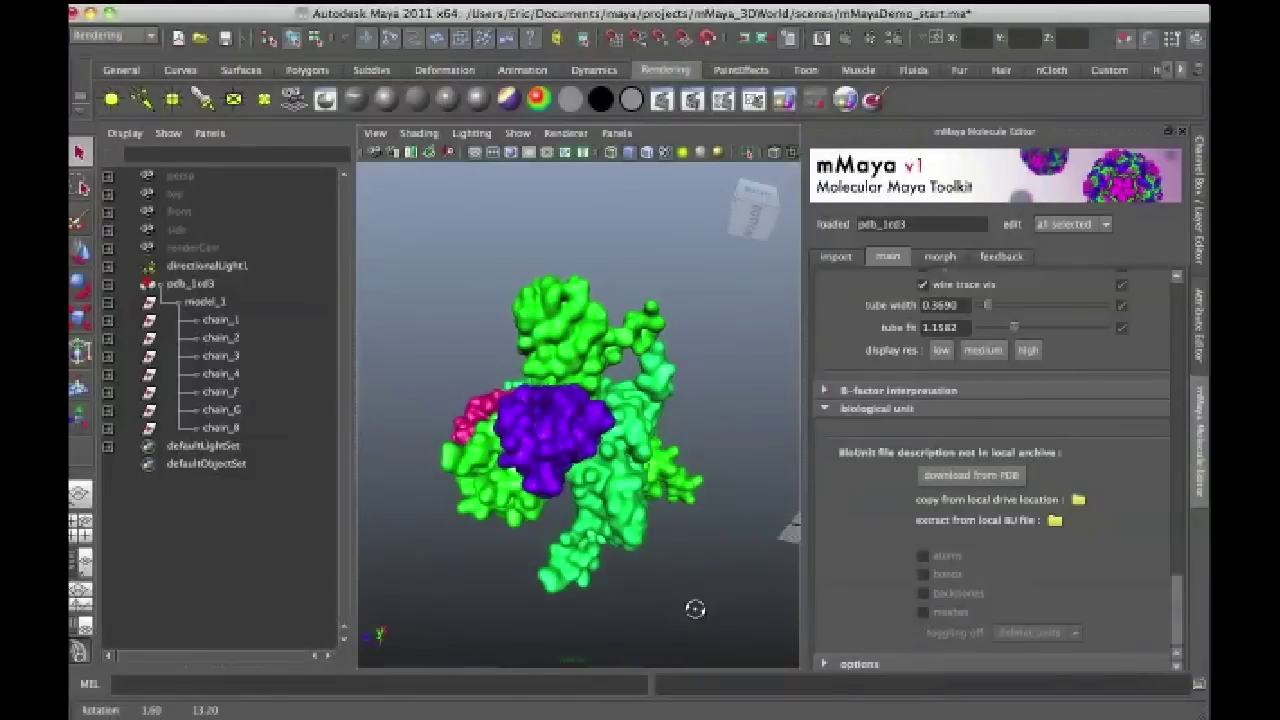
click(981, 476)
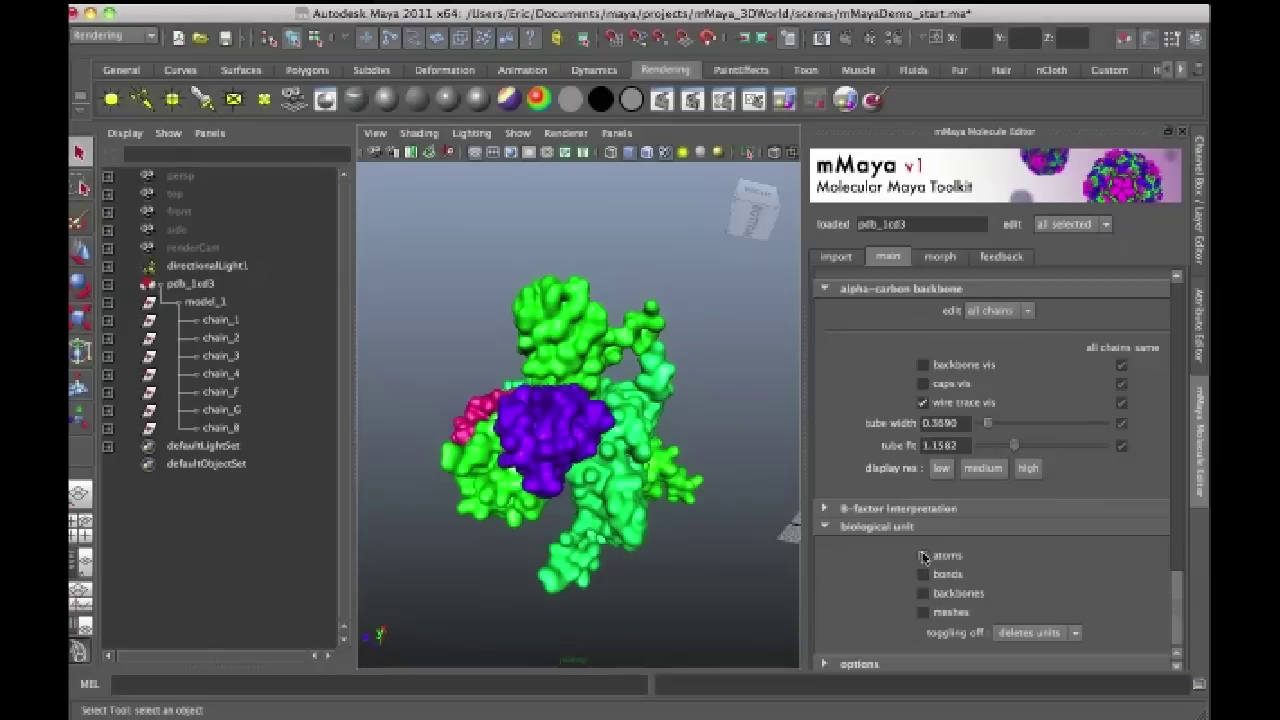
alt+drag(727, 562, 734, 493)
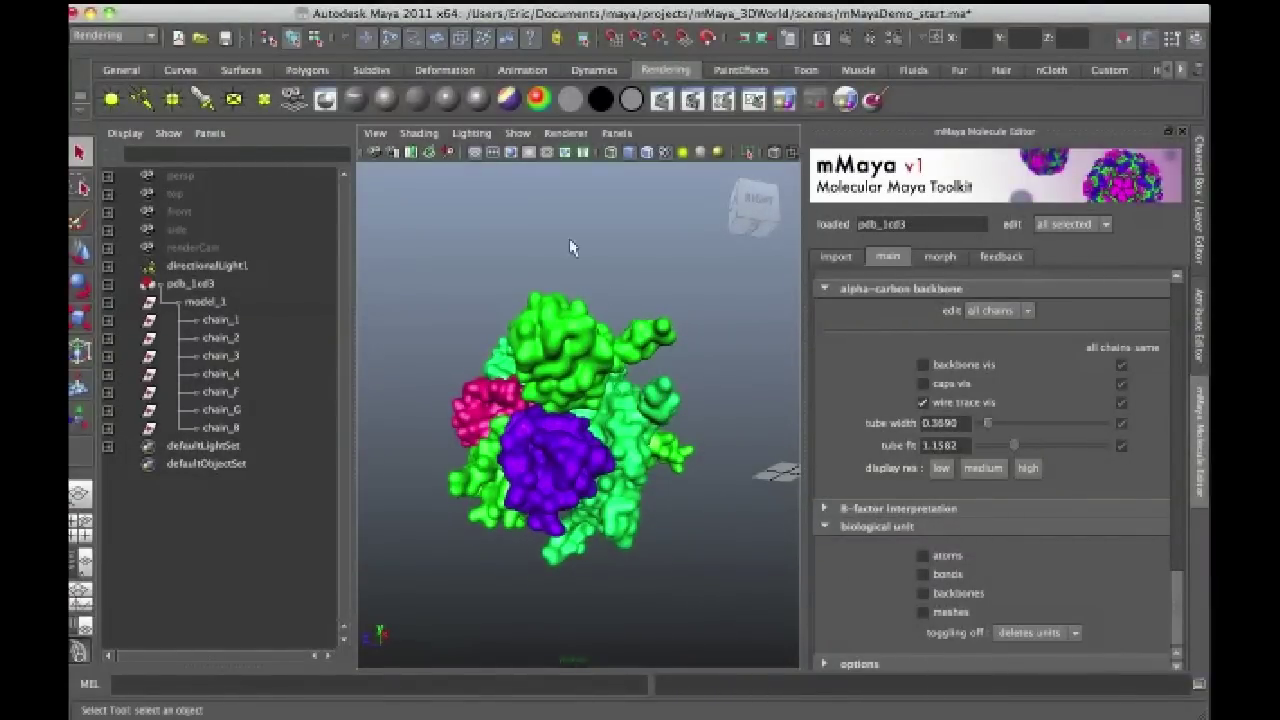
alt+drag(677, 388, 689, 499)
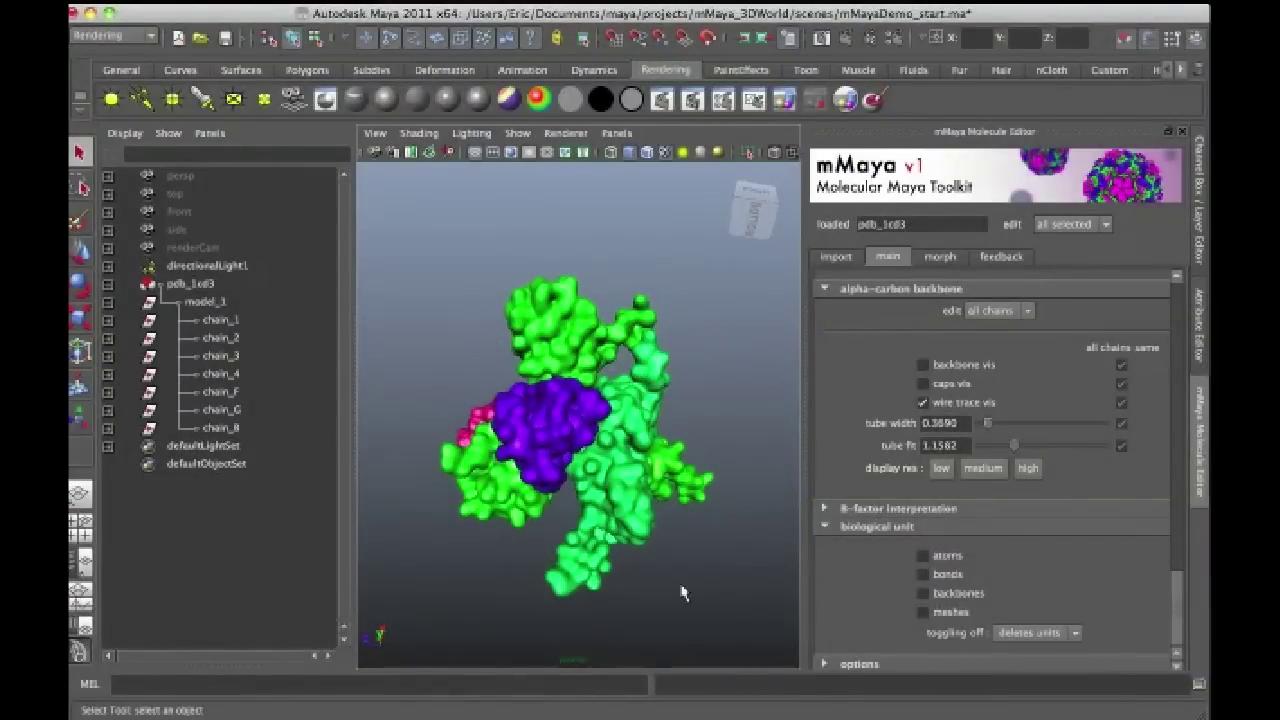
Tumble around the 1cd3 capsid, then remove the meshed copies of the other units.
alt+drag(682, 593, 705, 590)
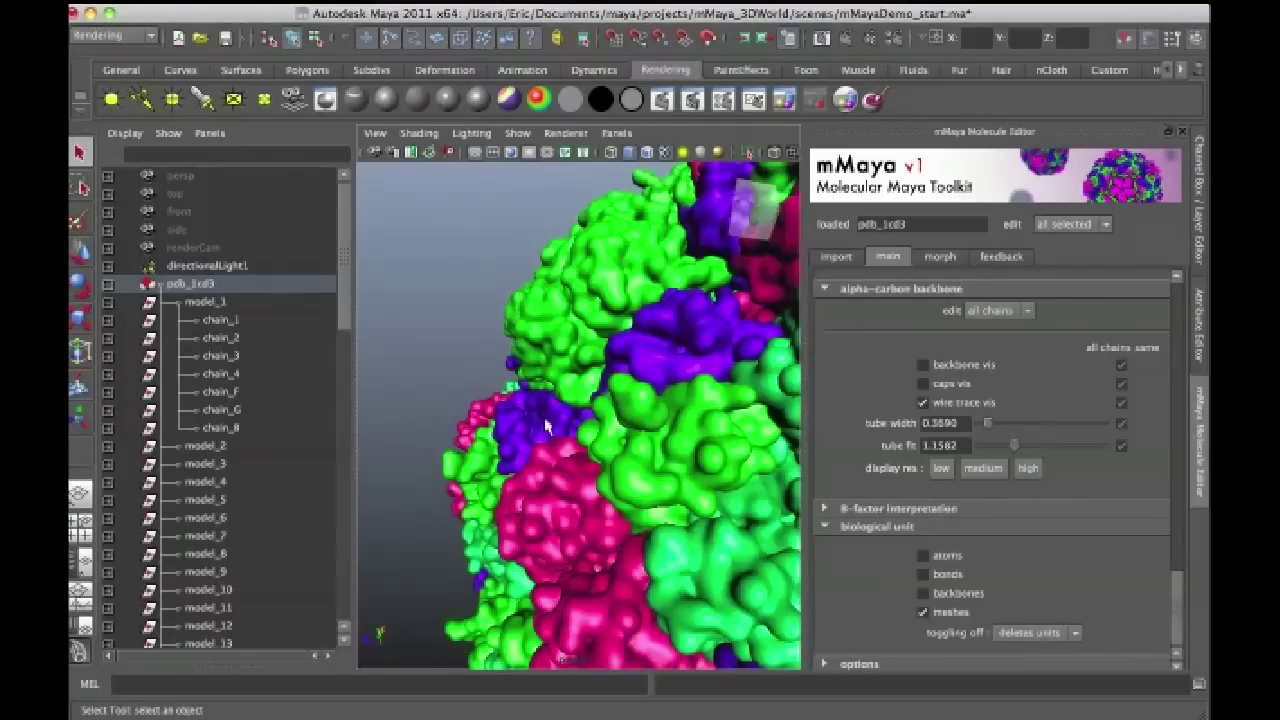
alt+drag(429, 486, 400, 470)
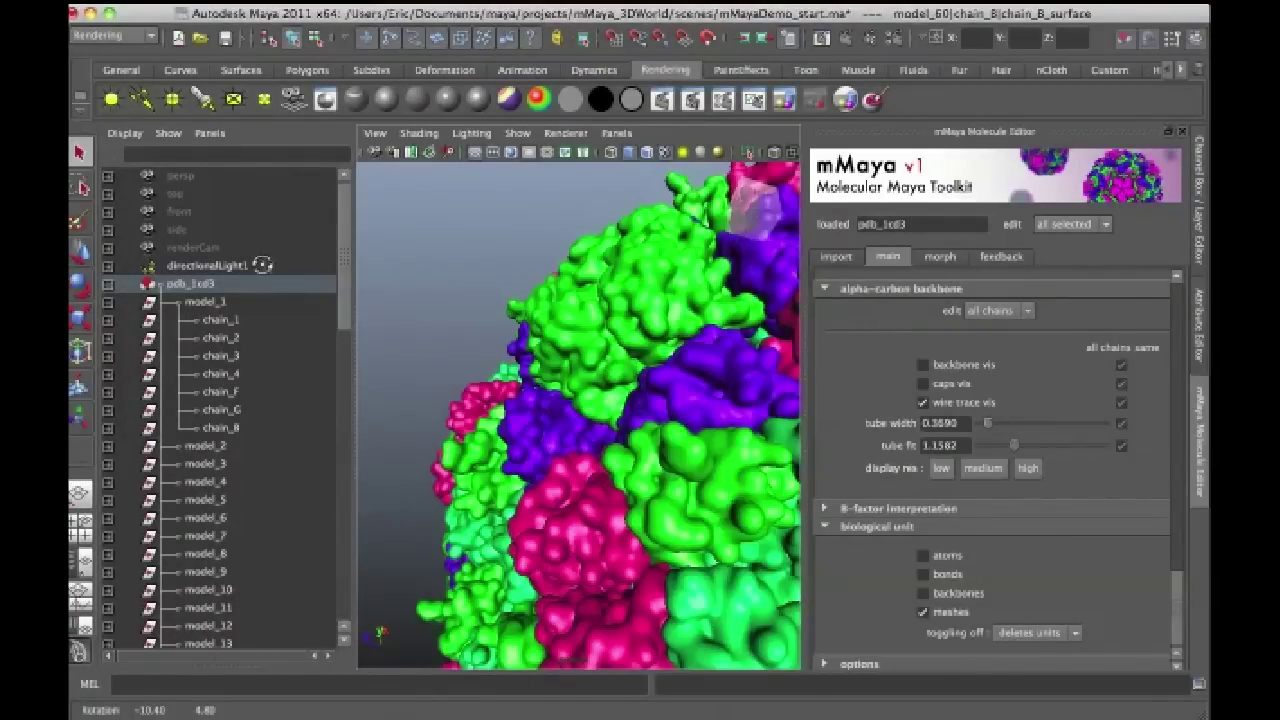
alt+right_drag(676, 424, 472, 291)
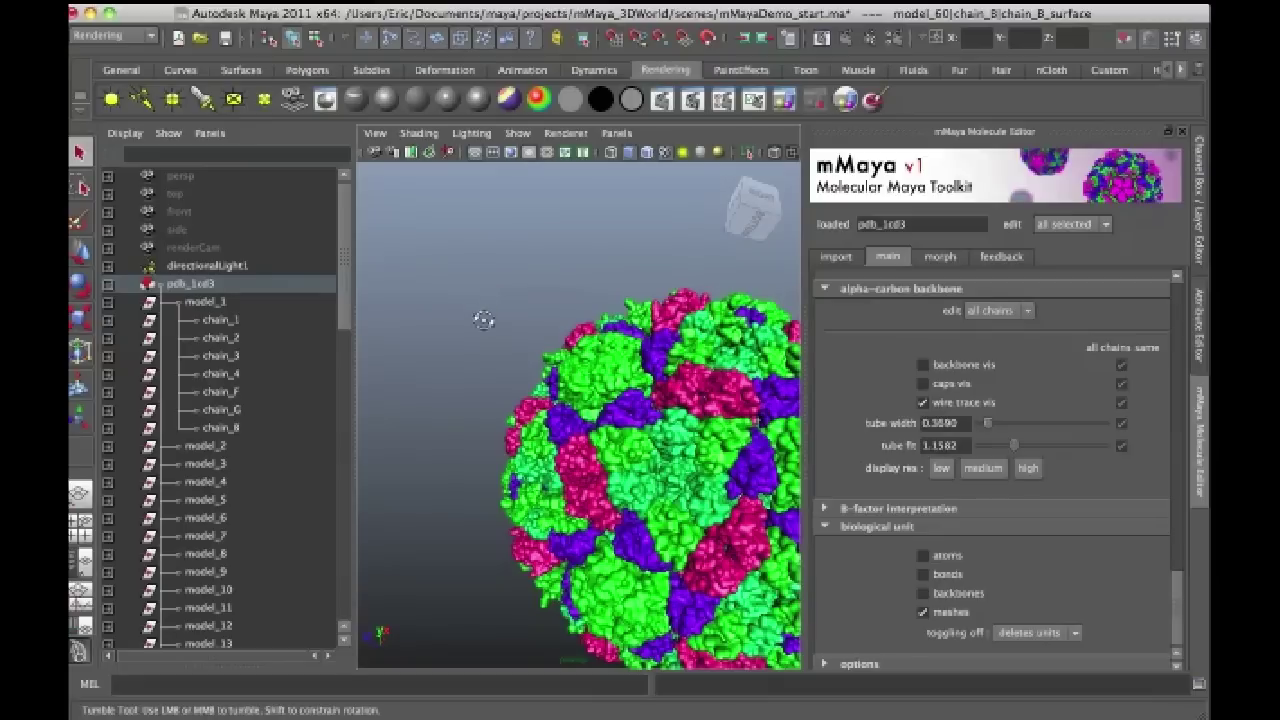
alt+drag(480, 317, 595, 410)
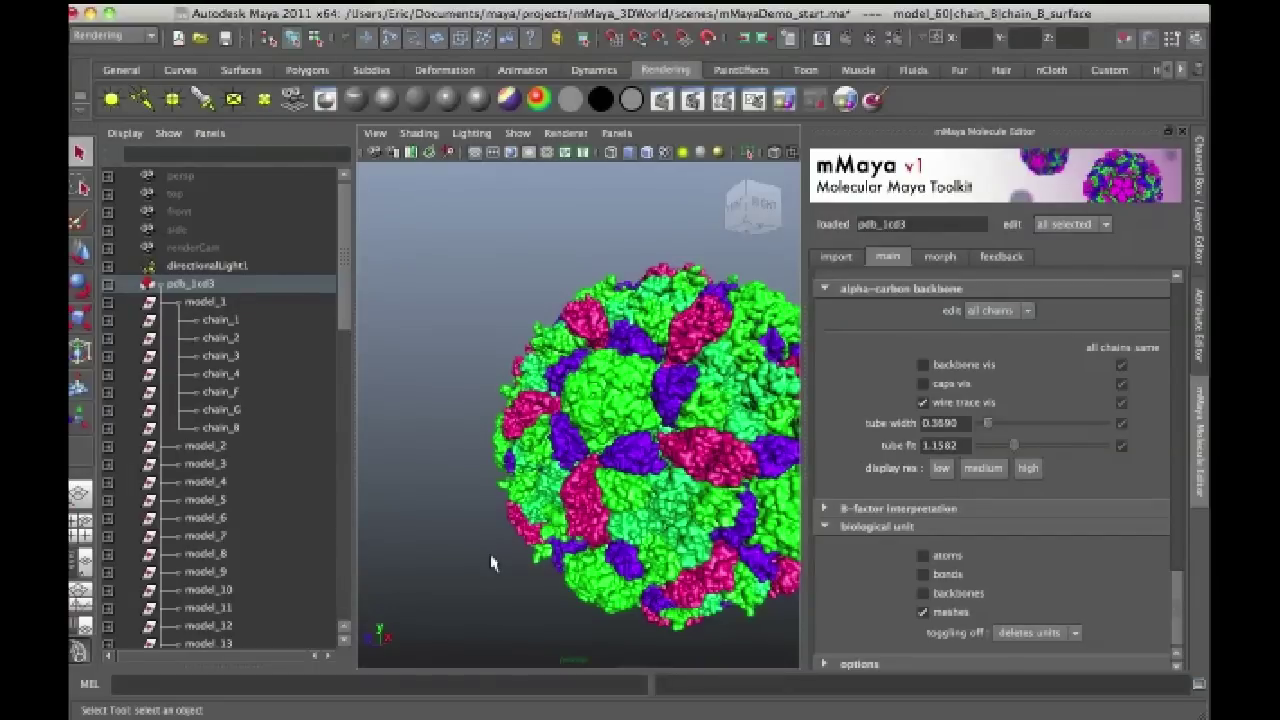
alt+drag(494, 563, 714, 582)
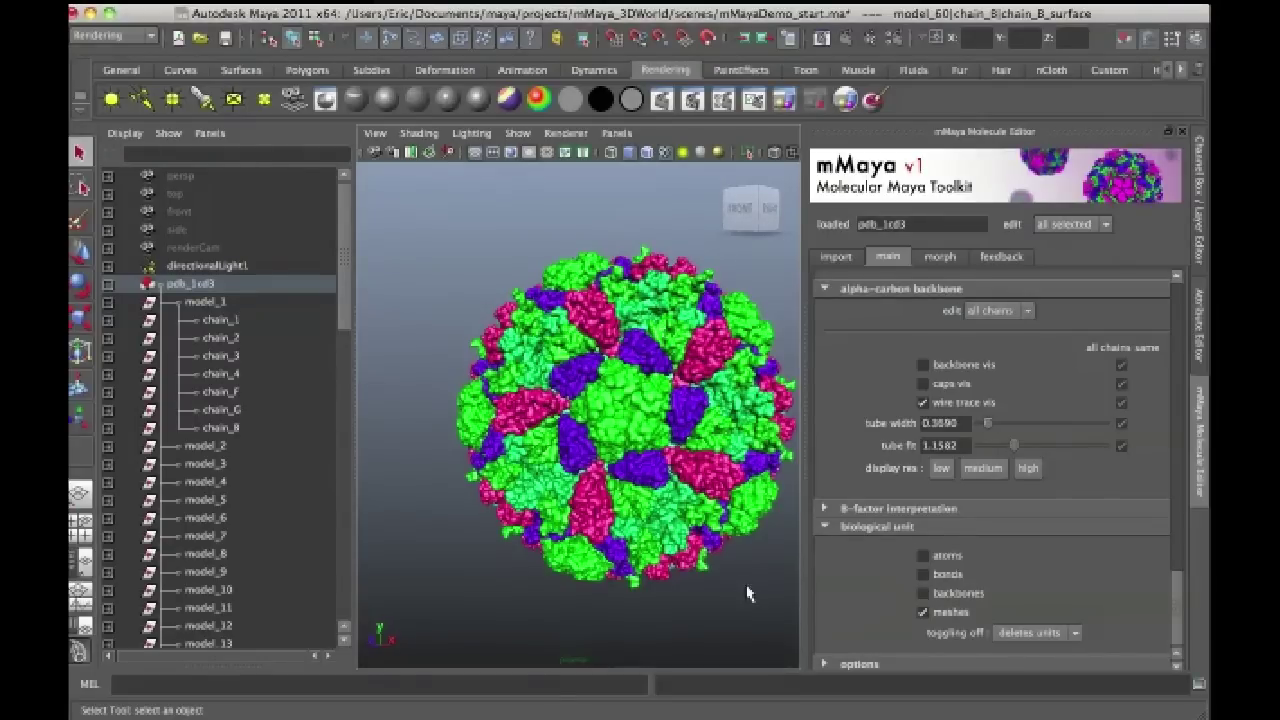
mouse_move(724, 593)
alt+middle_down()
mouse_move(696, 590)
mouse_move(722, 608)
alt+middle_up()
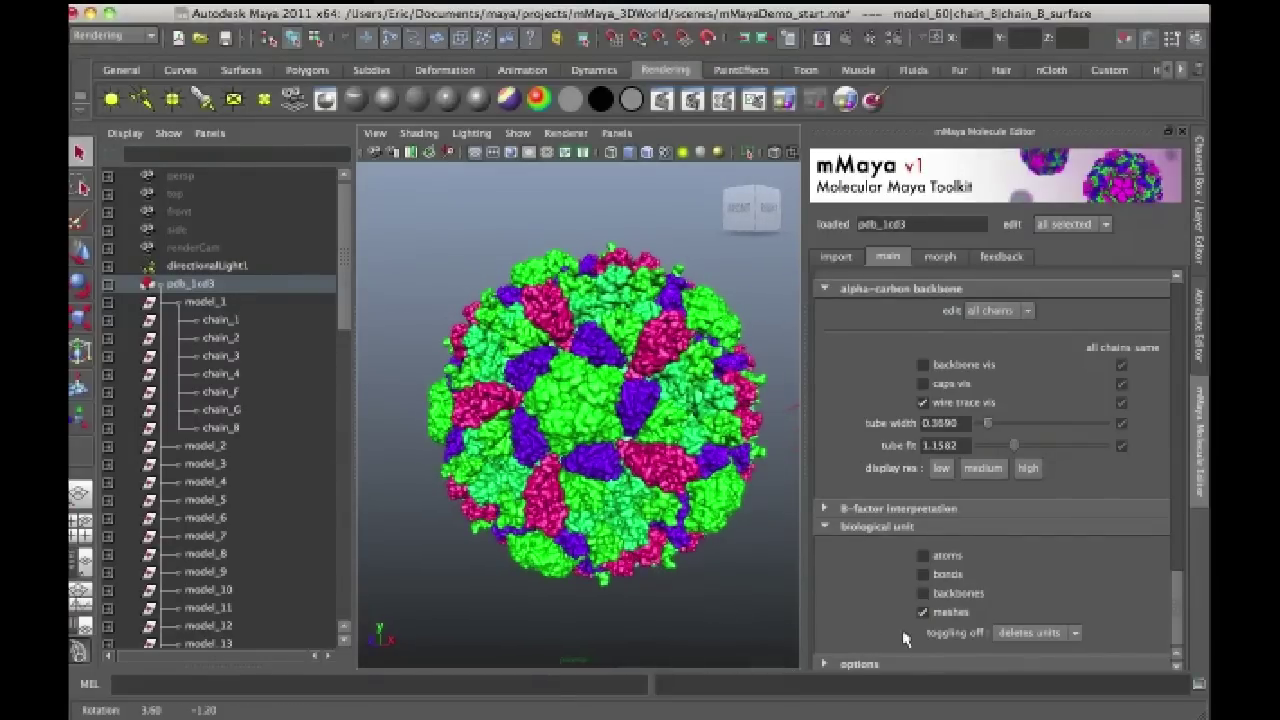
click(923, 613)
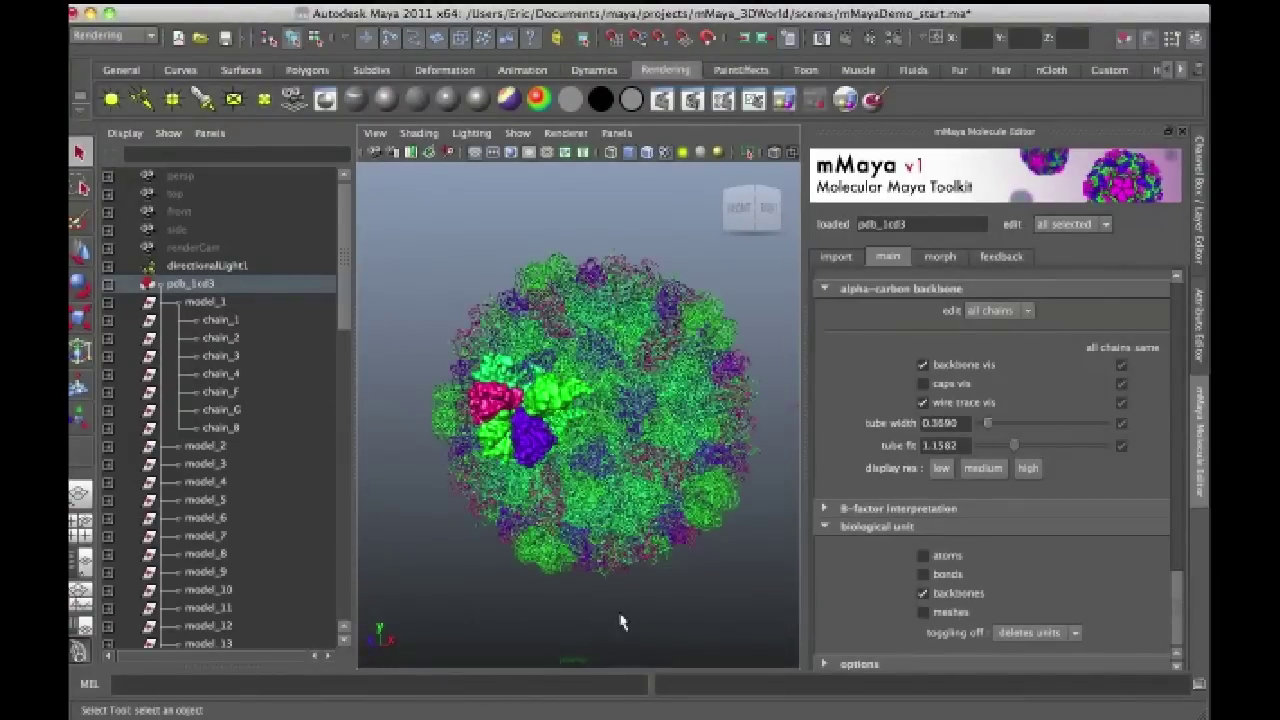
Replace the backbone copies with meshed units, filling the capsid in green, pink and purple.
alt+drag(699, 617, 645, 623)
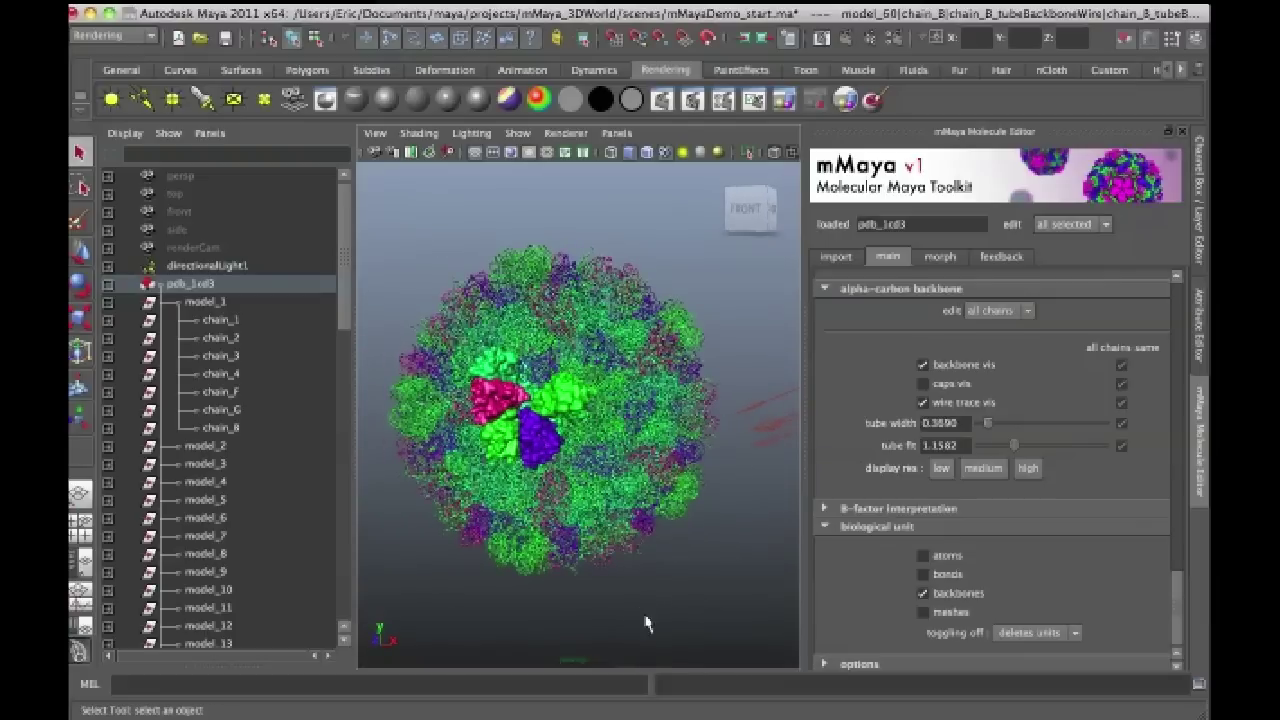
click(923, 594)
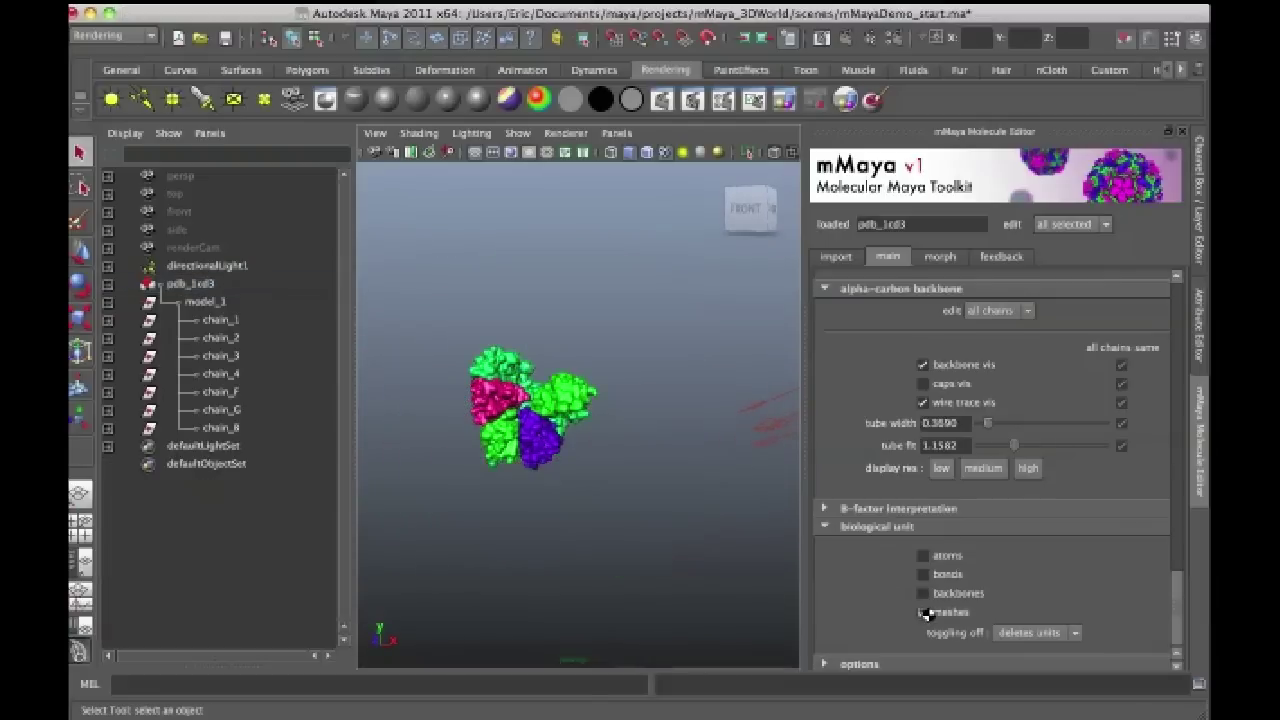
click(923, 612)
Look through the renderCam camera in the viewport.
click(614, 133)
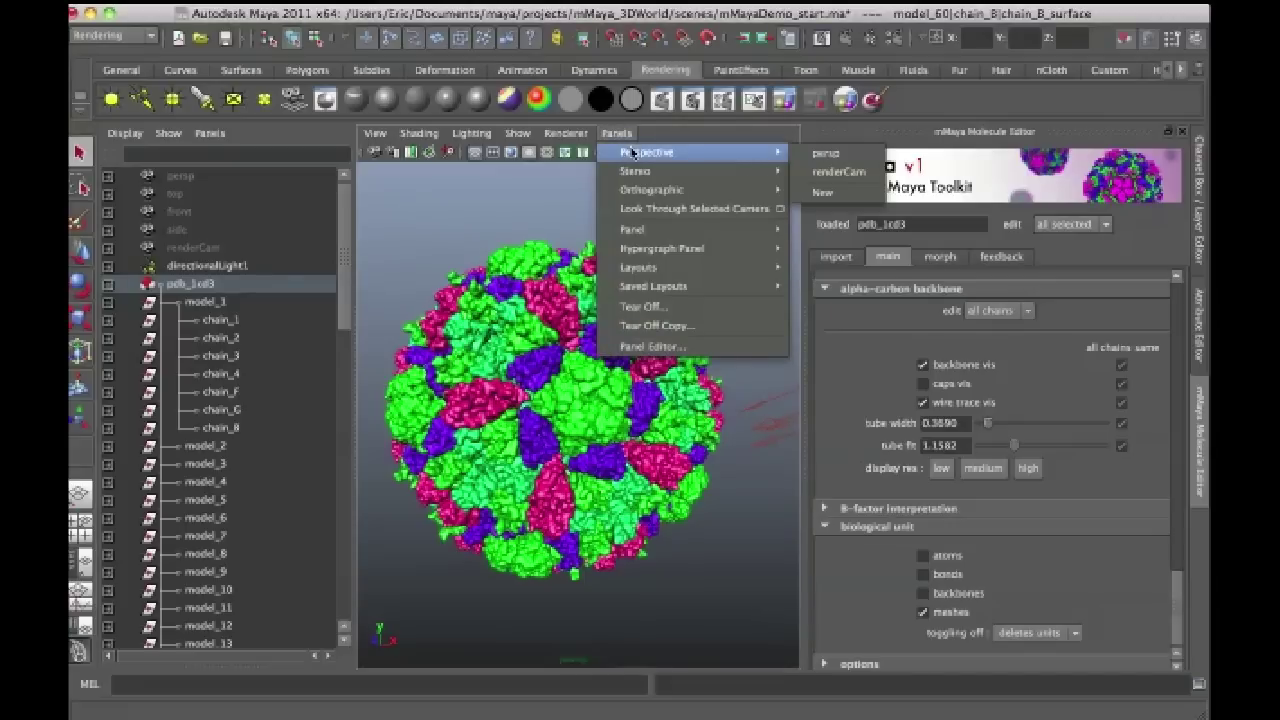
mouse_move(630, 152)
click(817, 172)
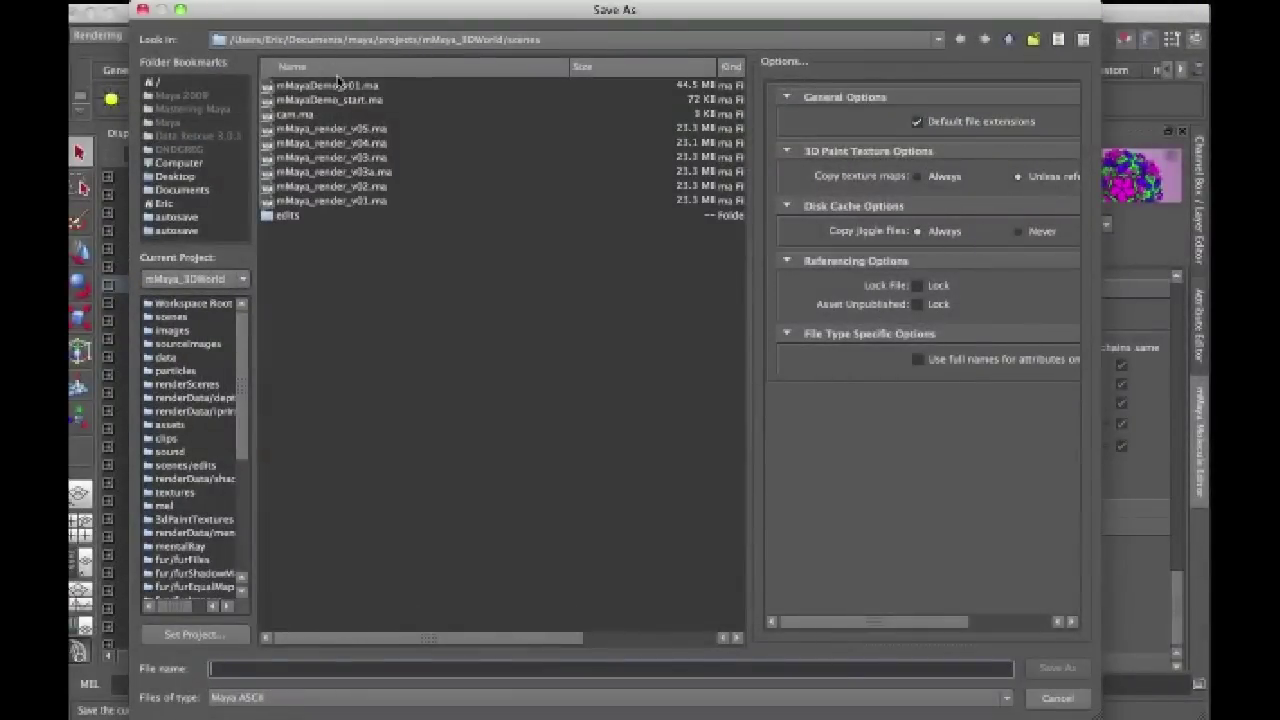
Save the scene over the existing mMayaDemo_v01.ma file.
click(338, 85)
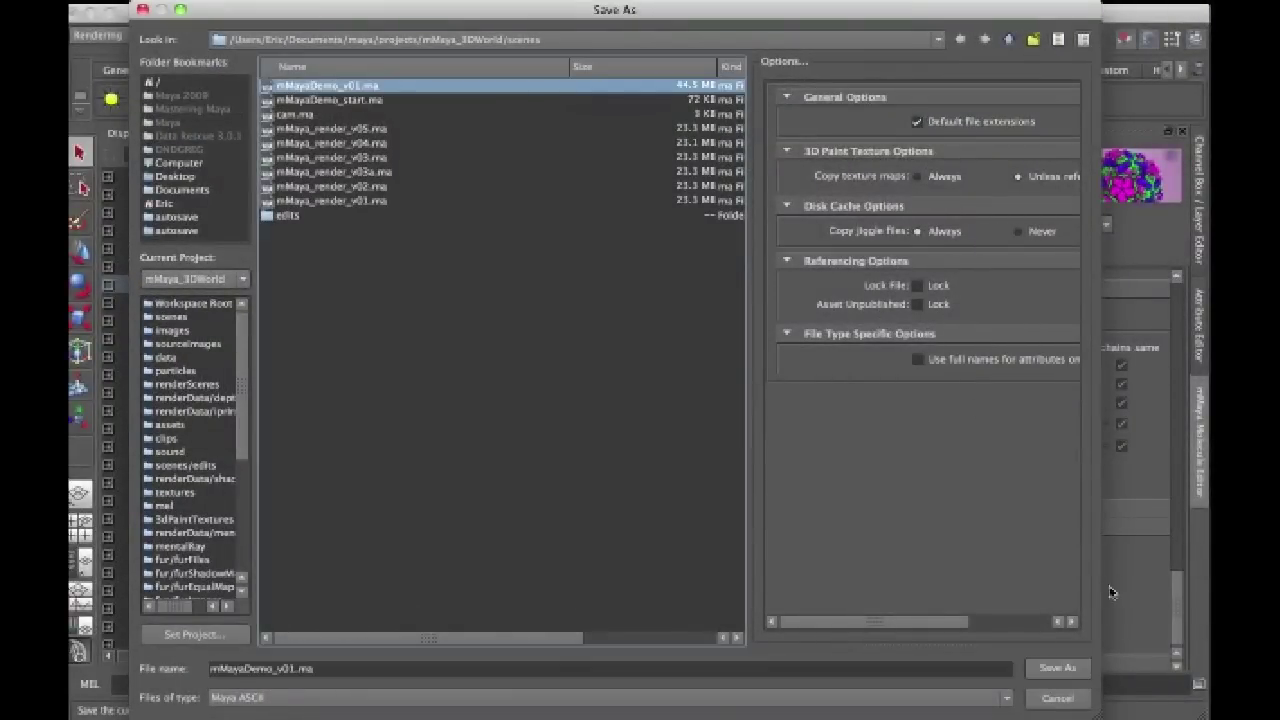
click(1040, 665)
click(594, 394)
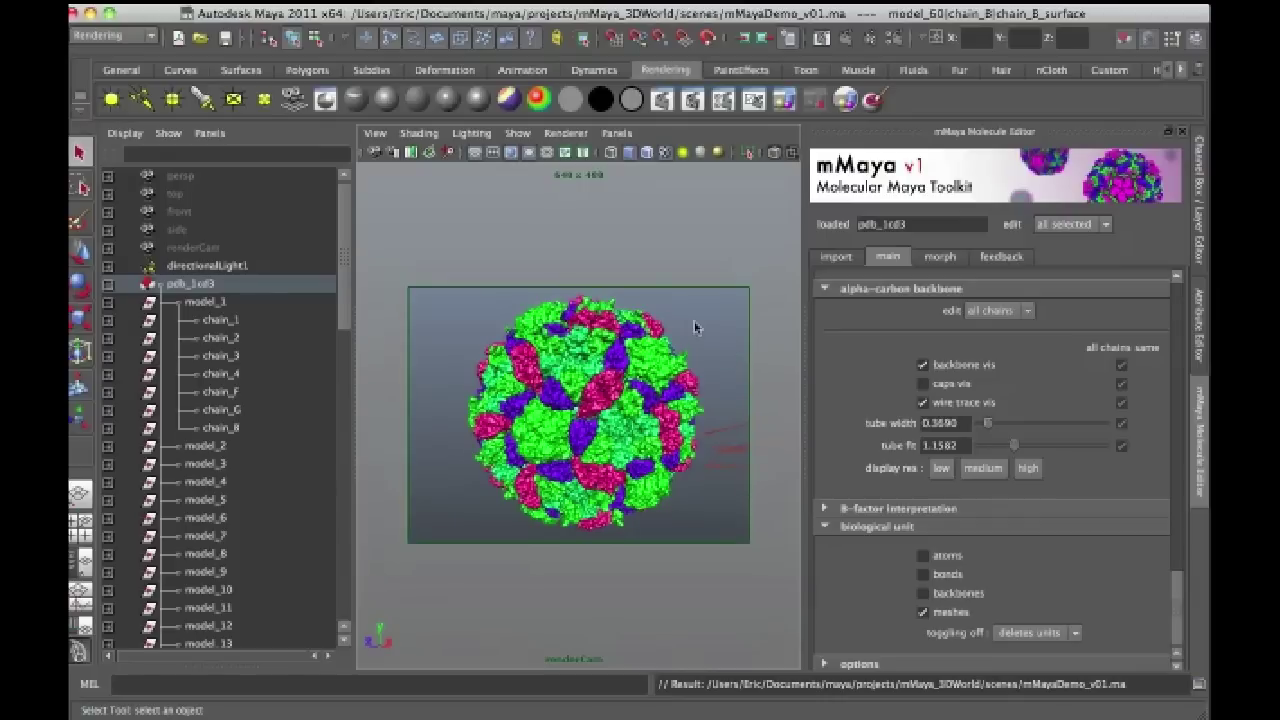
Switch the viewport back to the perspective camera via the hotbox.
key(space)
drag(696, 322, 698, 285)
drag(1178, 606, 1176, 296)
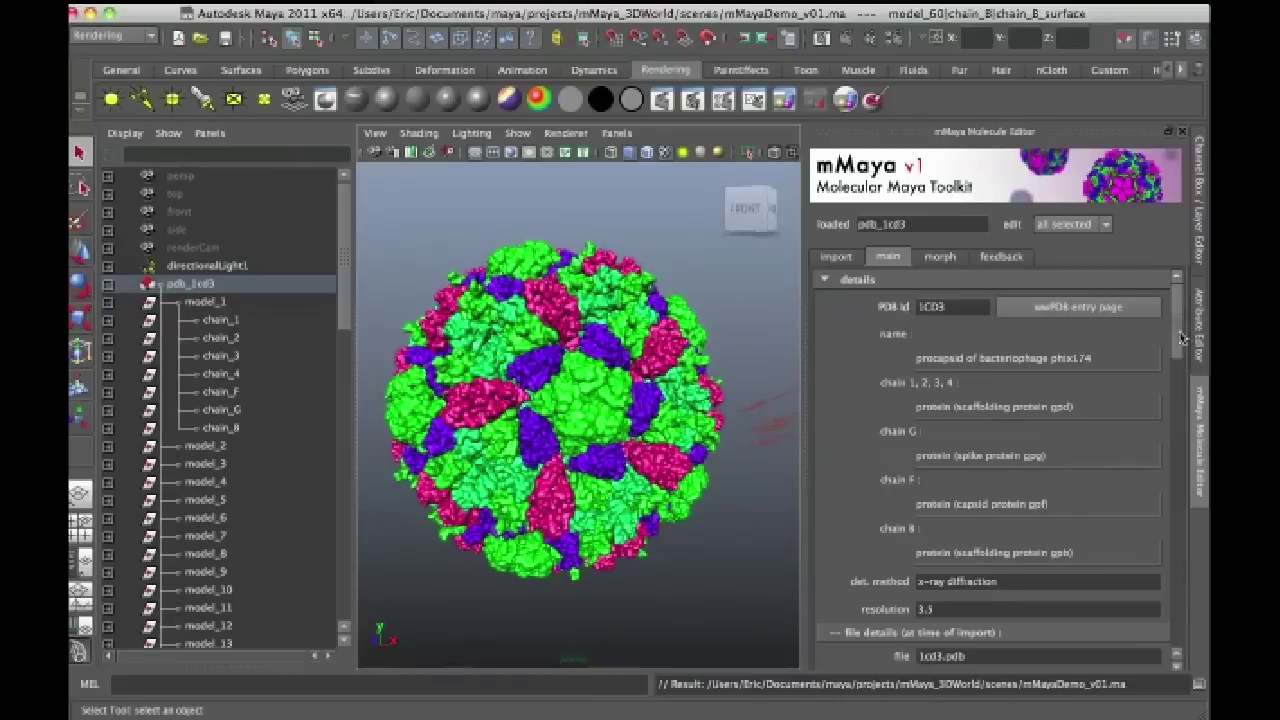
Scroll the mMaya panel down to the ambient occlusion CPV bake settings.
scroll(1182, 338, down, 3)
scroll(1182, 338, up, 3)
scroll(1180, 400, down, 5)
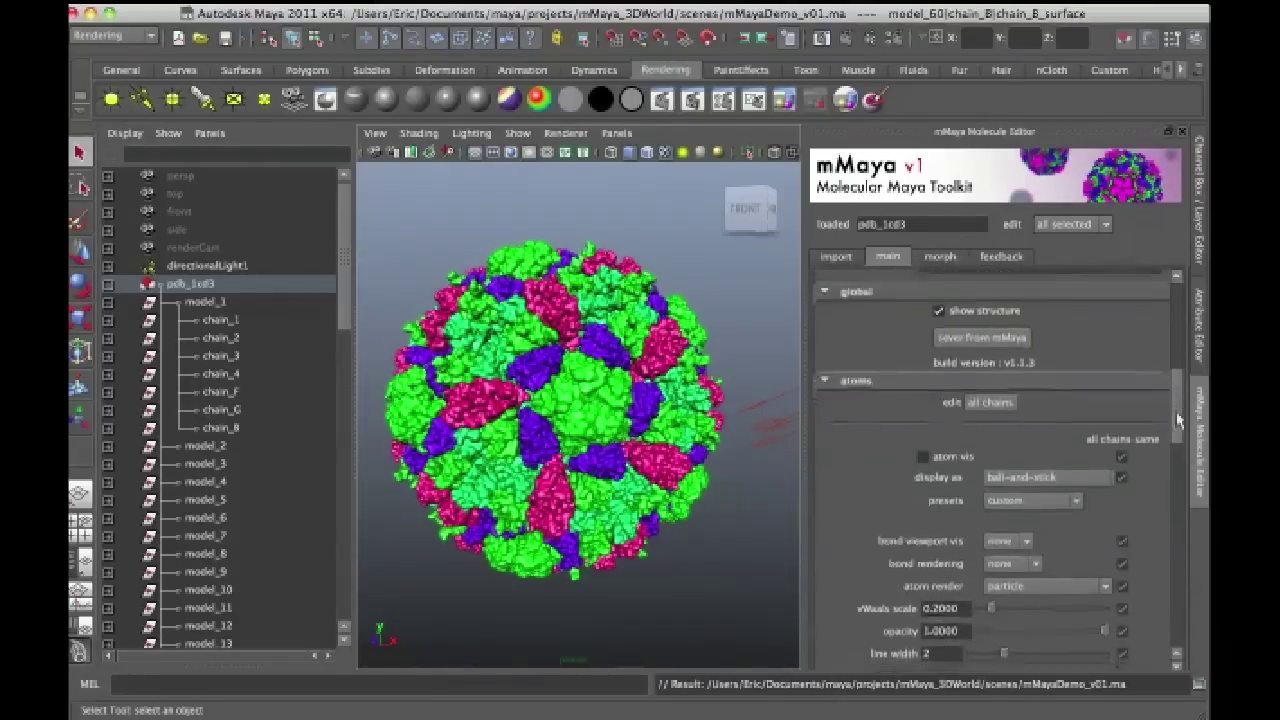
scroll(1178, 420, down, 1)
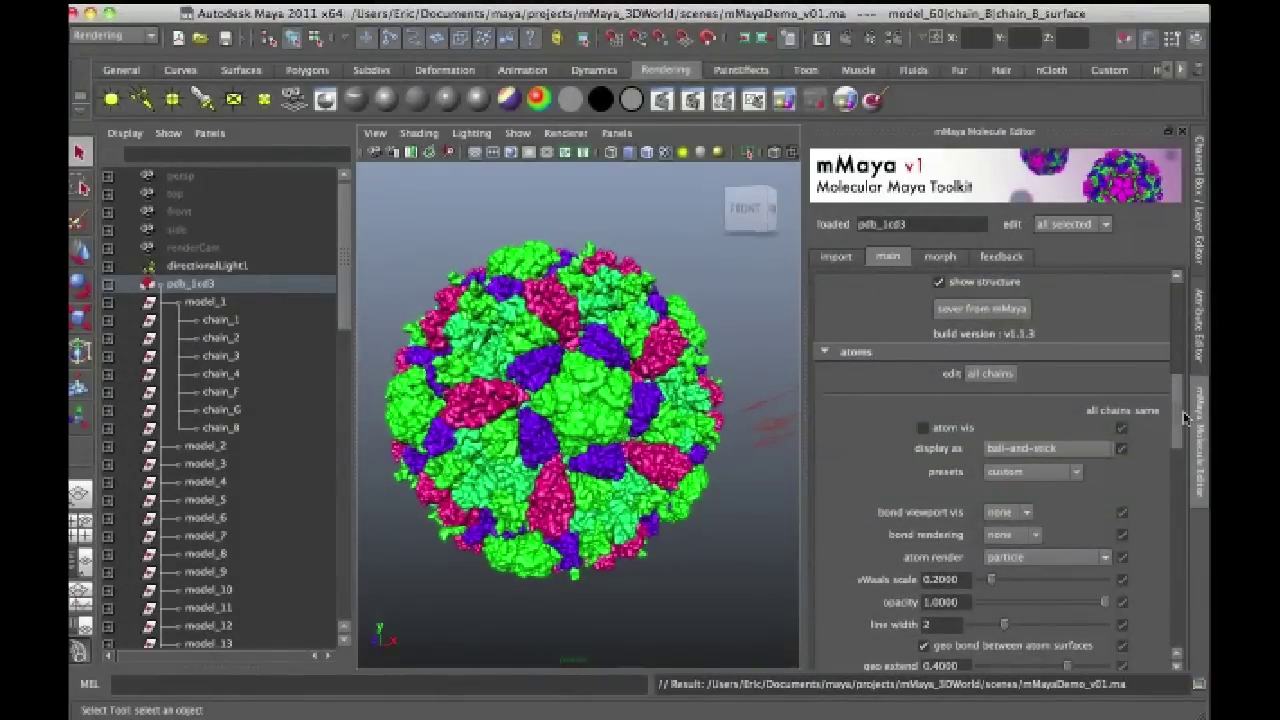
drag(1183, 418, 1192, 520)
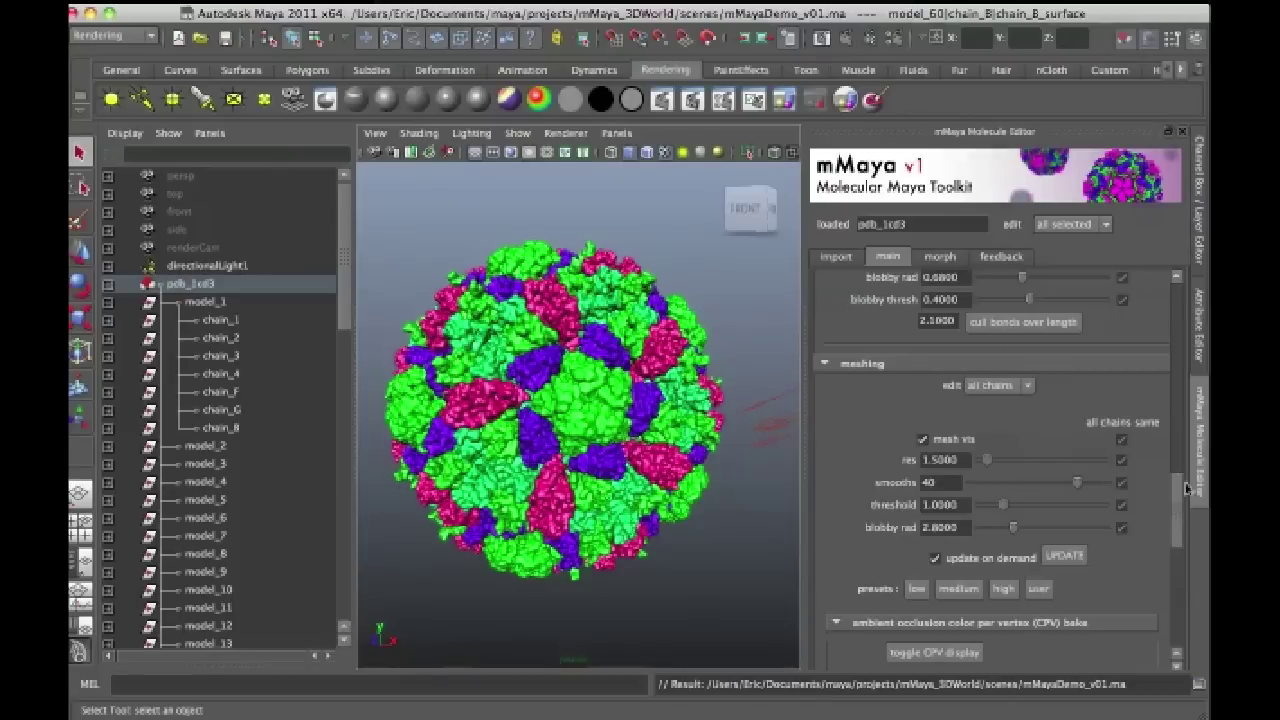
mouse_move(1182, 502)
mouse_down()
mouse_move(1183, 534)
mouse_move(1183, 491)
mouse_move(1191, 505)
mouse_up()
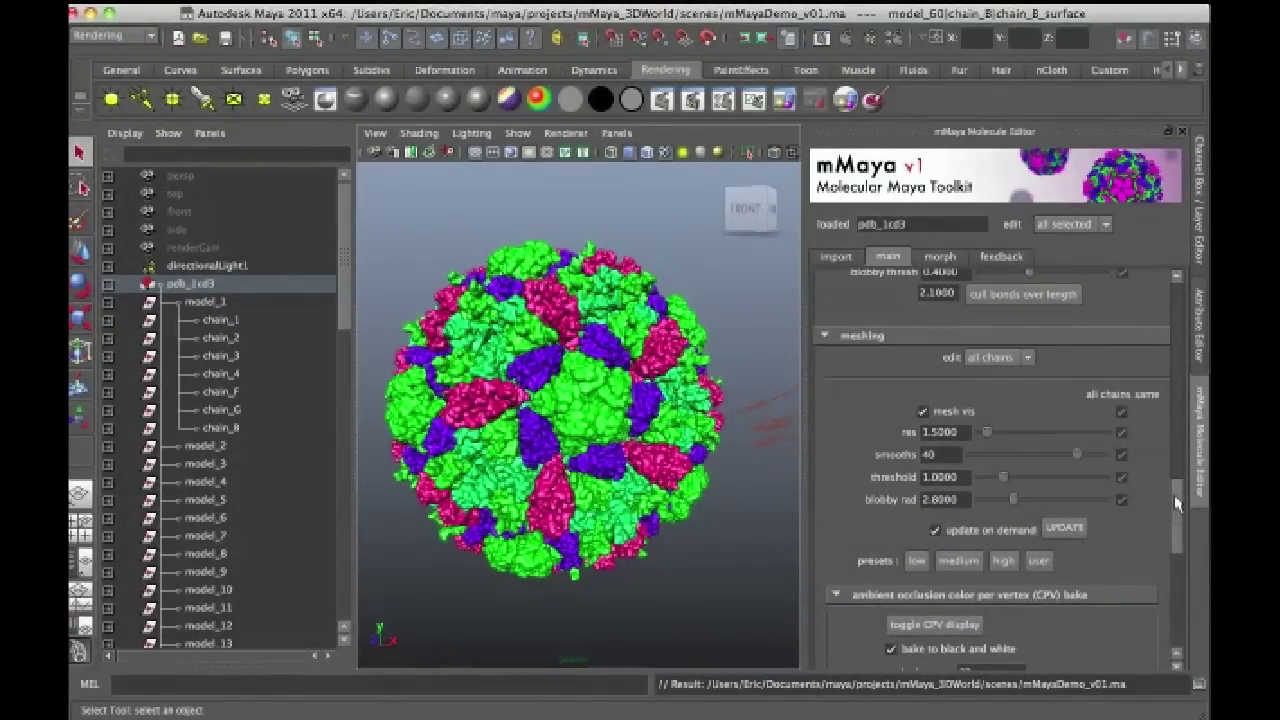
Bake ambient occlusion onto the capsid, then rebake it in colour instead of black and white.
drag(1177, 503, 1177, 538)
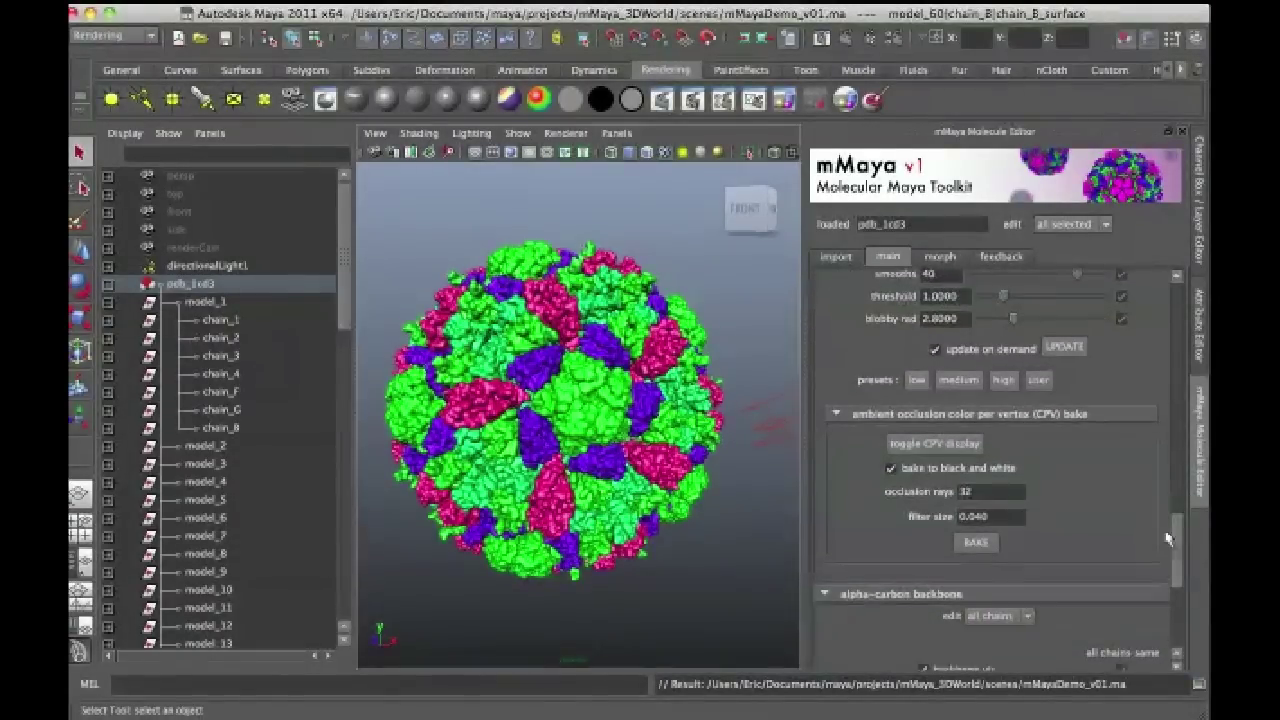
click(976, 546)
click(893, 470)
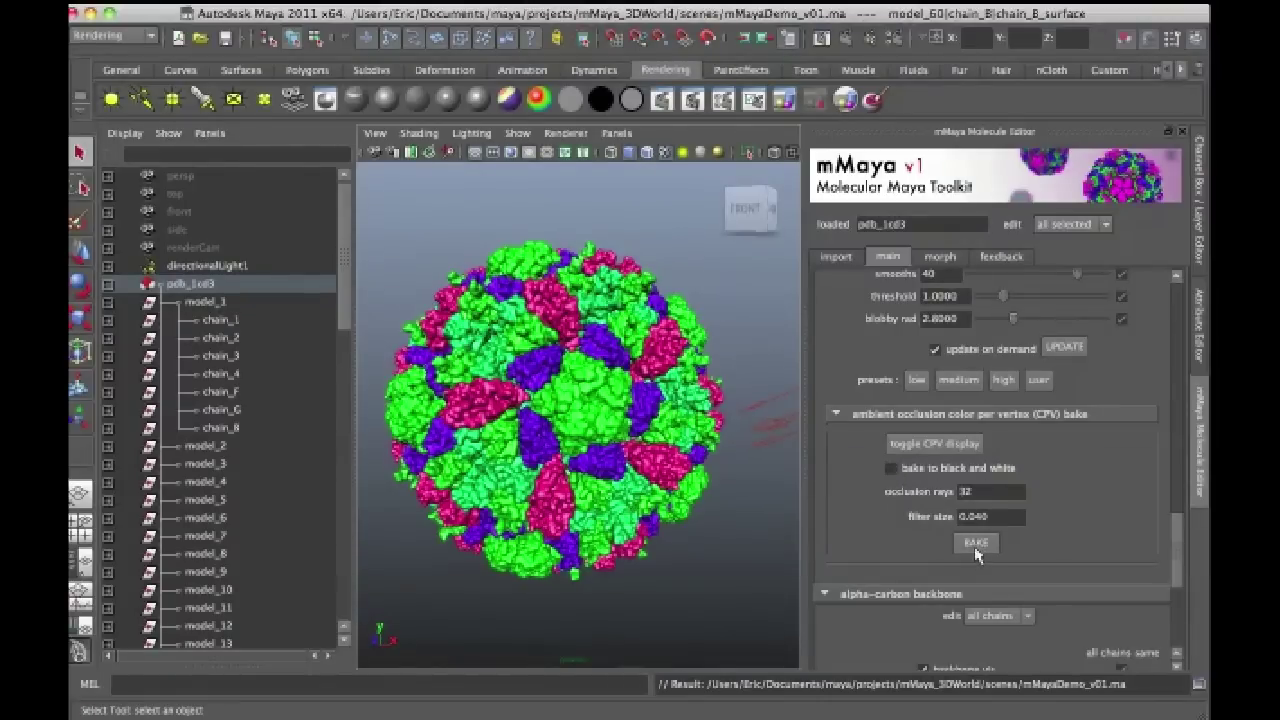
click(978, 544)
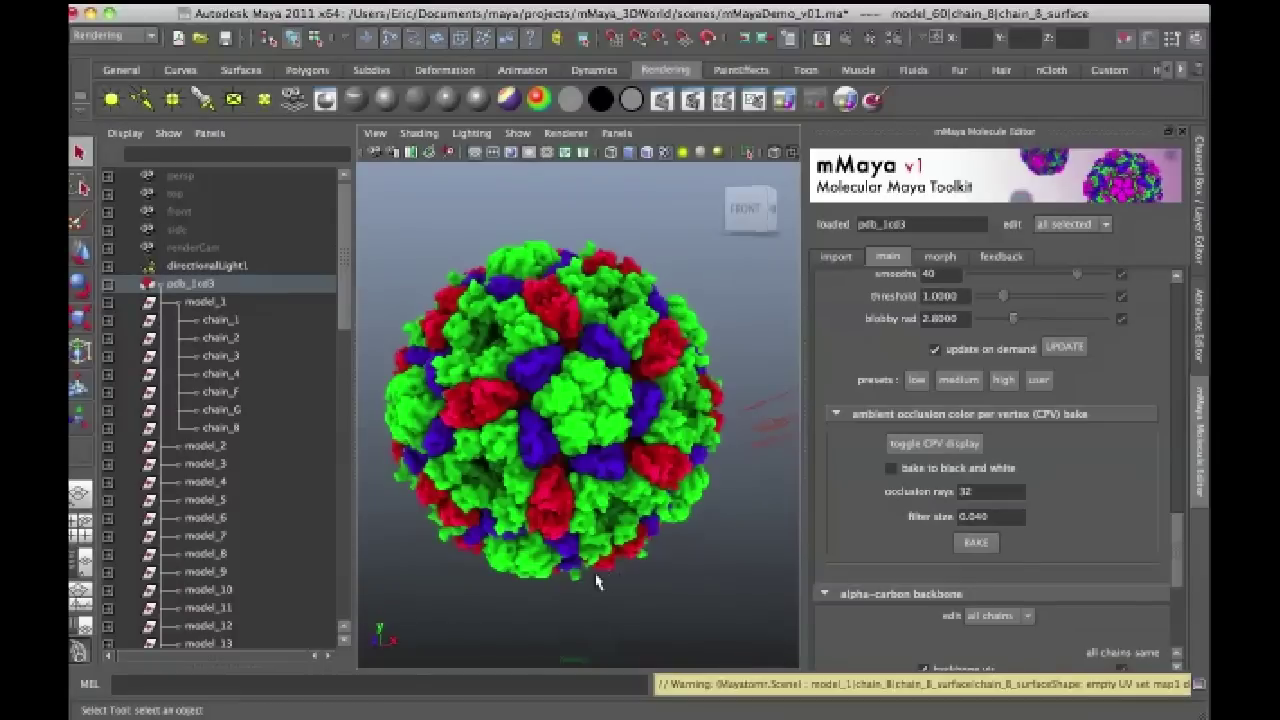
Inspect the baked capsid from a front-right angle and toggle the CPV display off.
alt+drag(606, 577, 626, 691)
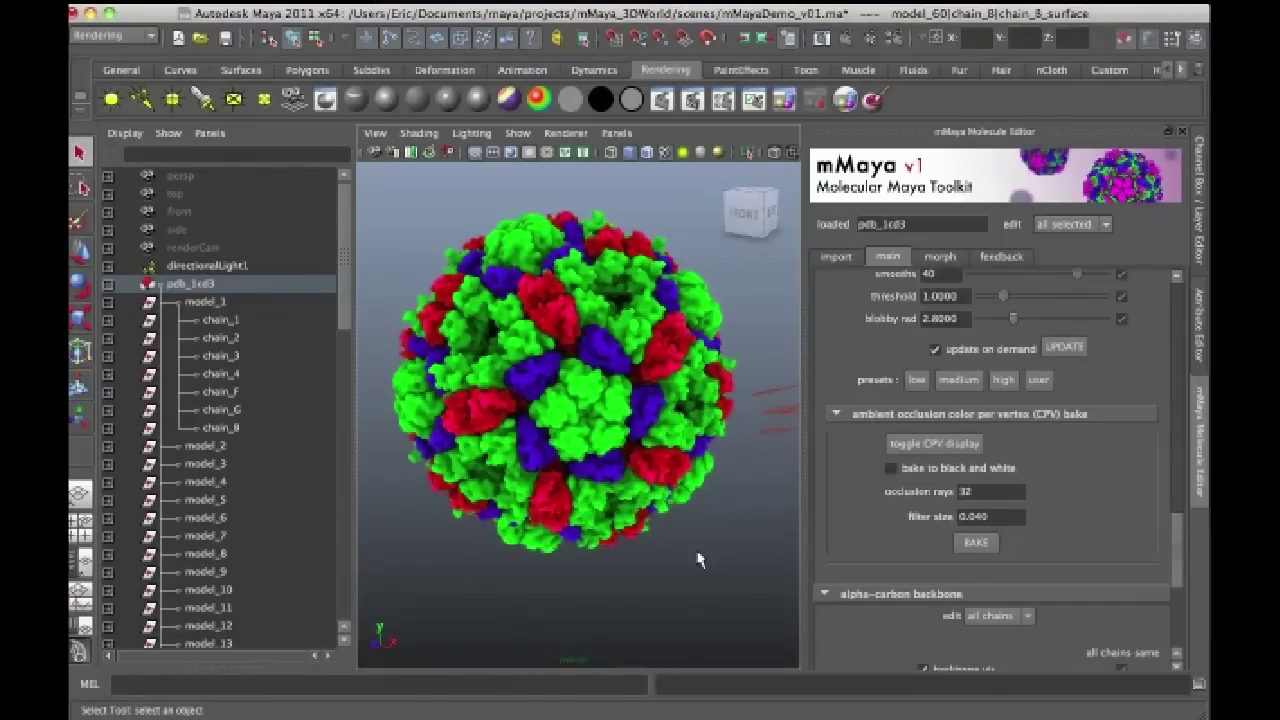
alt+drag(625, 335, 612, 318)
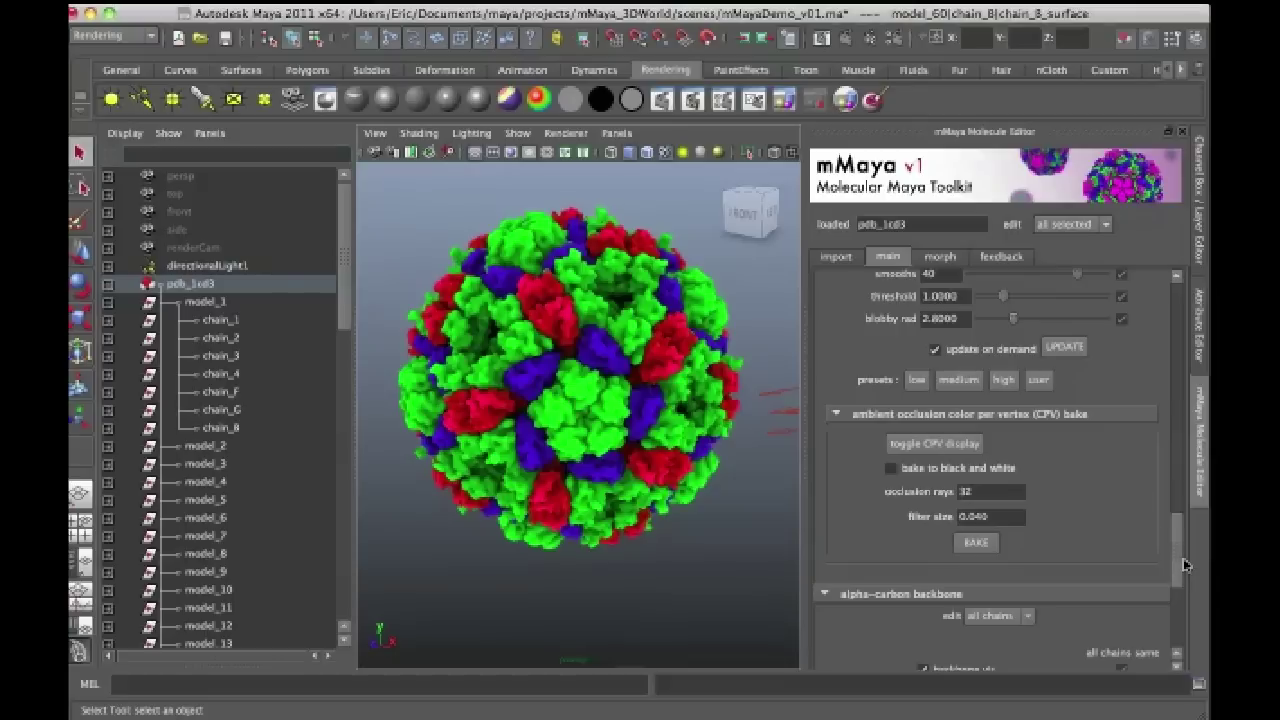
click(962, 449)
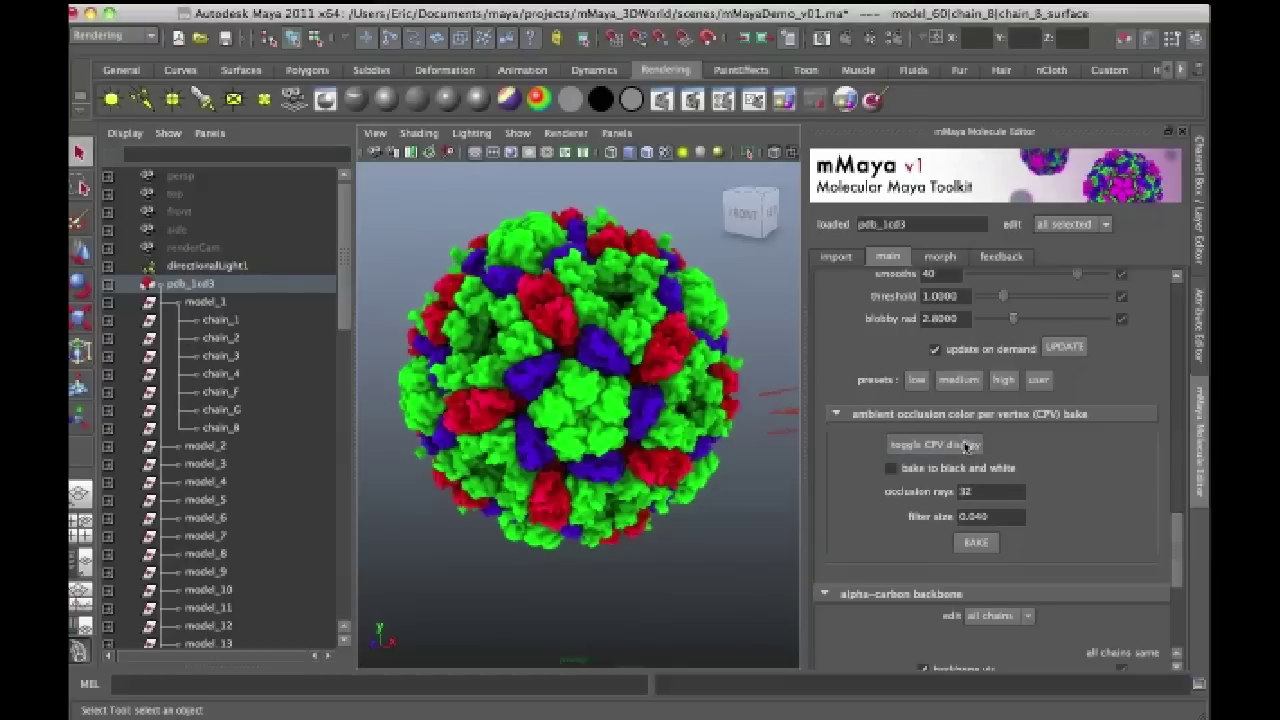
click(938, 449)
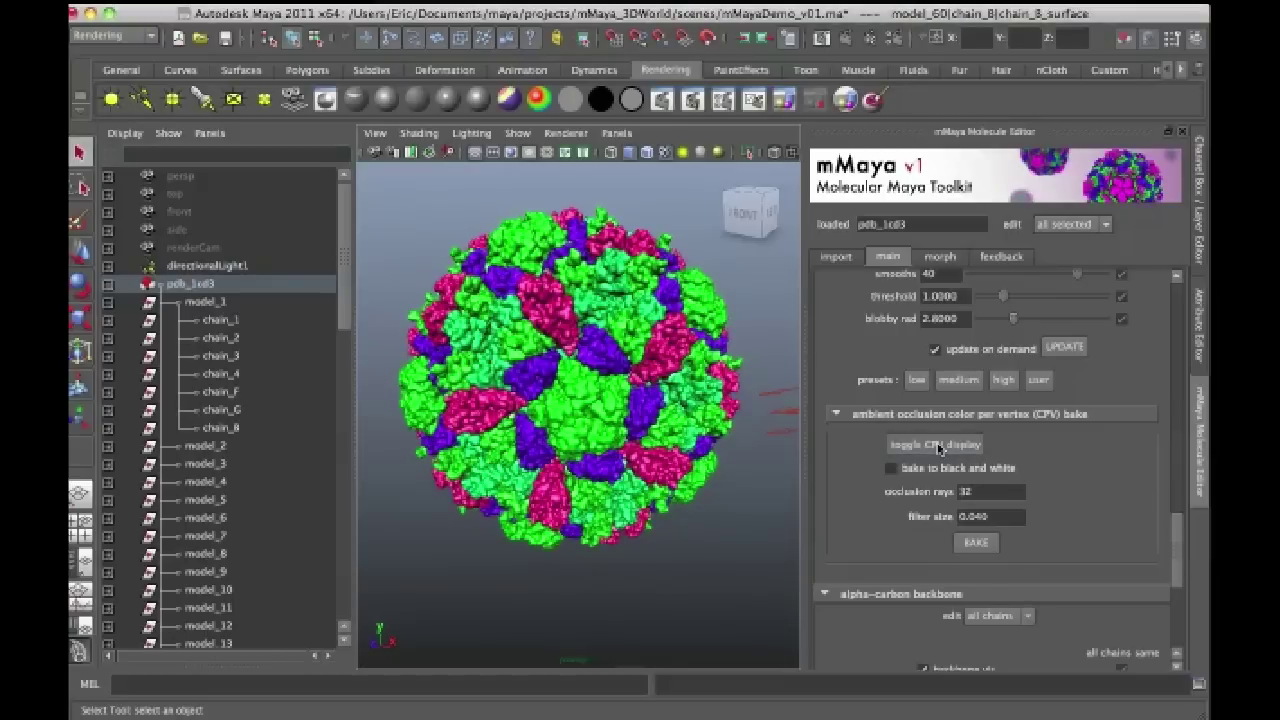